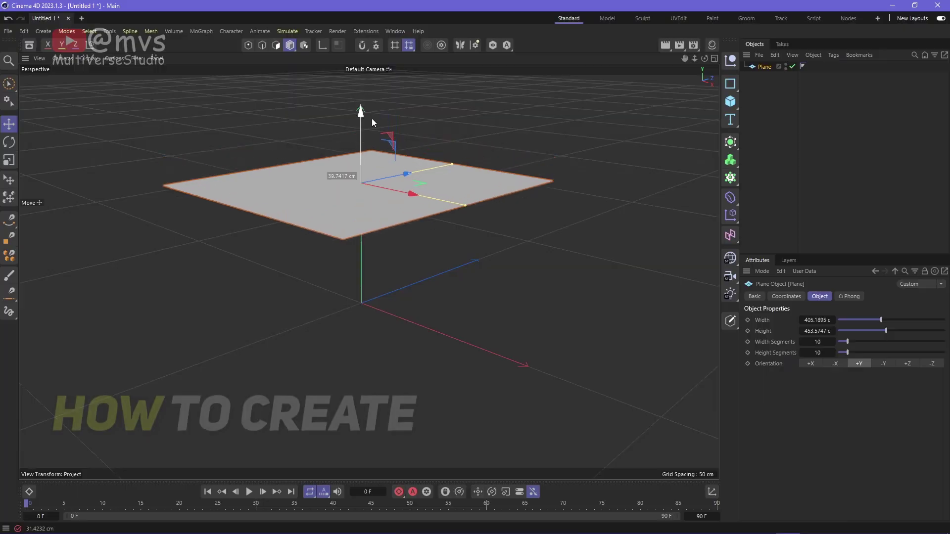
Raise the plane high above the origin along its green Y axis.
left_click_drag(372, 119, 371, 68)
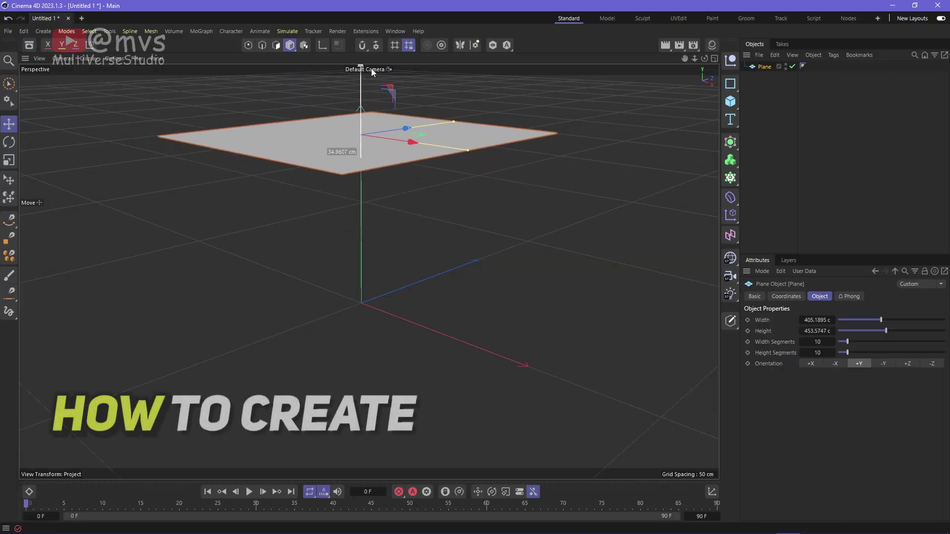
Add a torus and enlarge its ring radius.
left_click(731, 103)
left_click(771, 246)
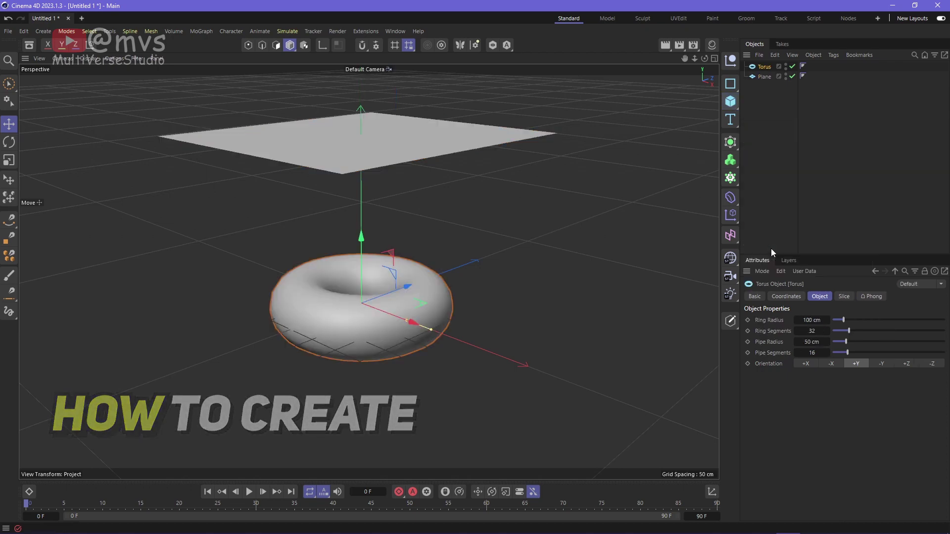
mouse_move(414, 323)
left_mouse_down()
mouse_move(438, 322)
mouse_move(425, 326)
left_mouse_up()
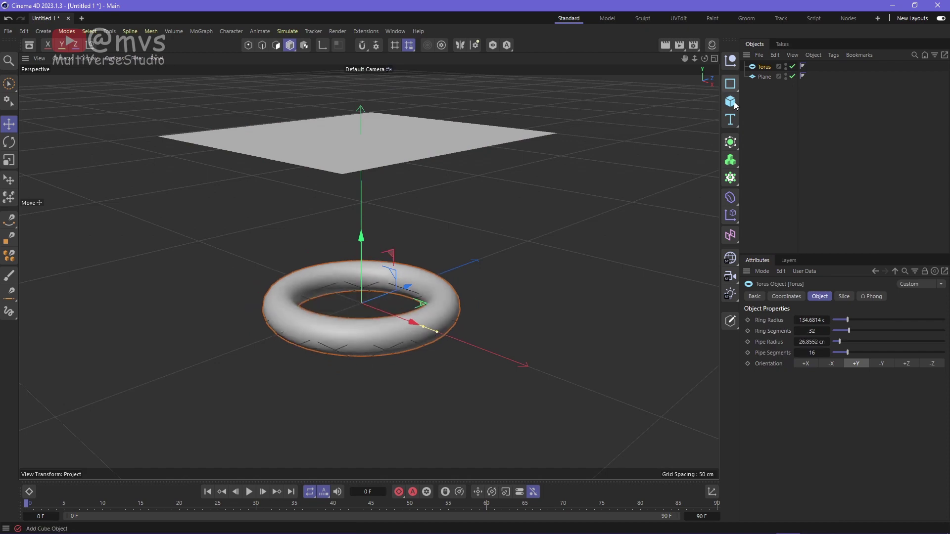
Add a second plane below the torus, sized 1000 × 1000 cm, and reorder the object list.
left_click(734, 106)
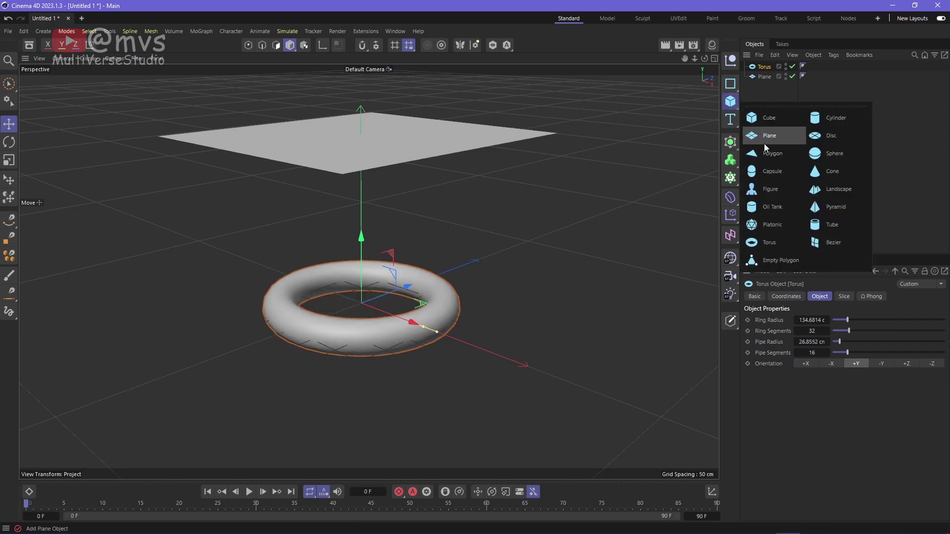
left_click(764, 138)
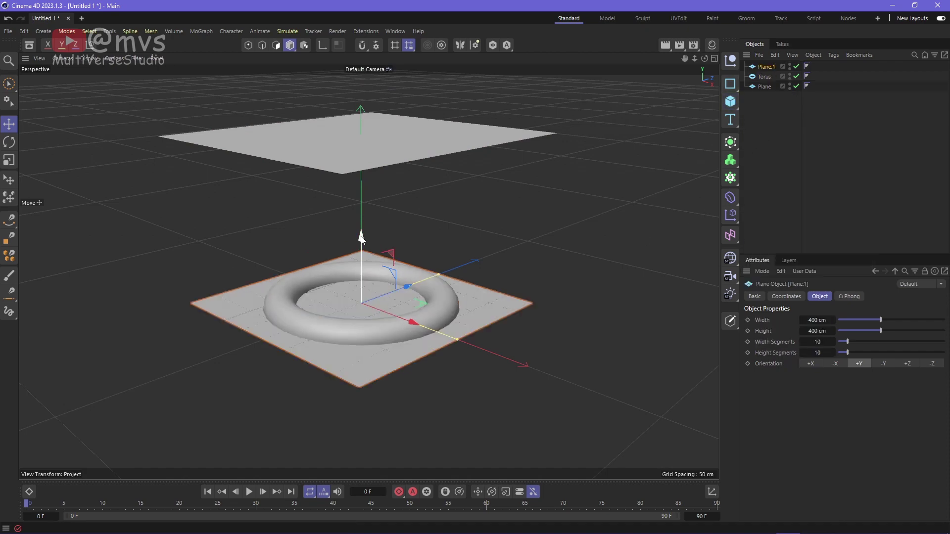
left_click_drag(362, 240, 363, 259)
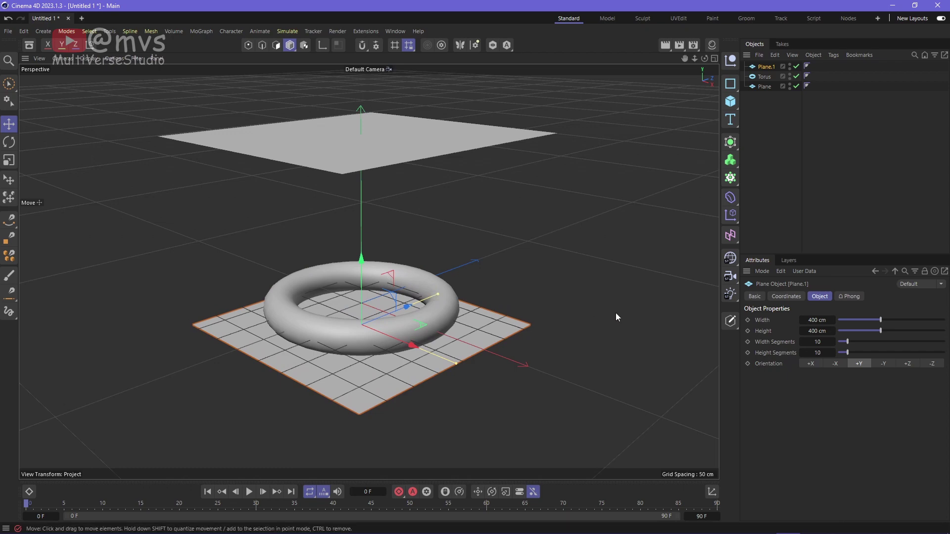
mouse_move(881, 320)
left_mouse_down()
mouse_move(945, 321)
mouse_move(892, 331)
mouse_move(945, 331)
left_mouse_up()
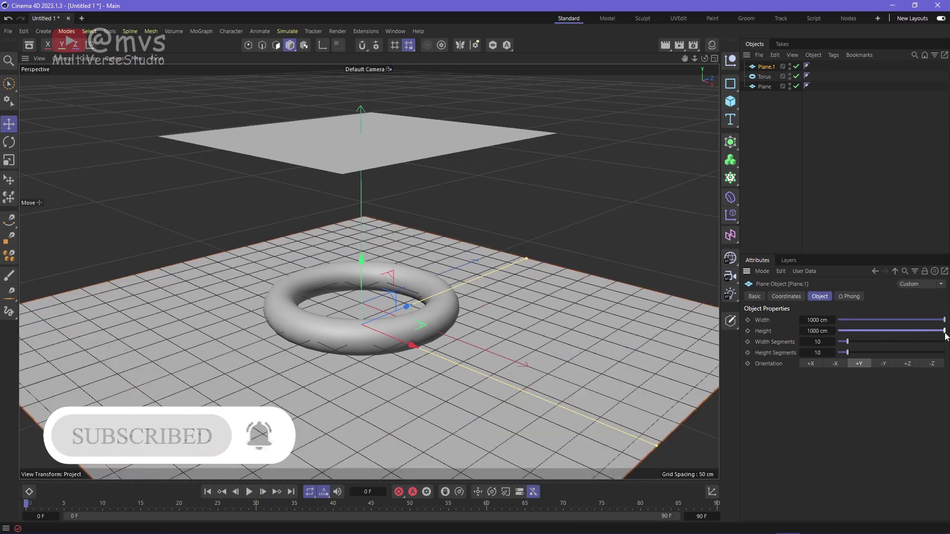
left_click_drag(764, 76, 767, 114)
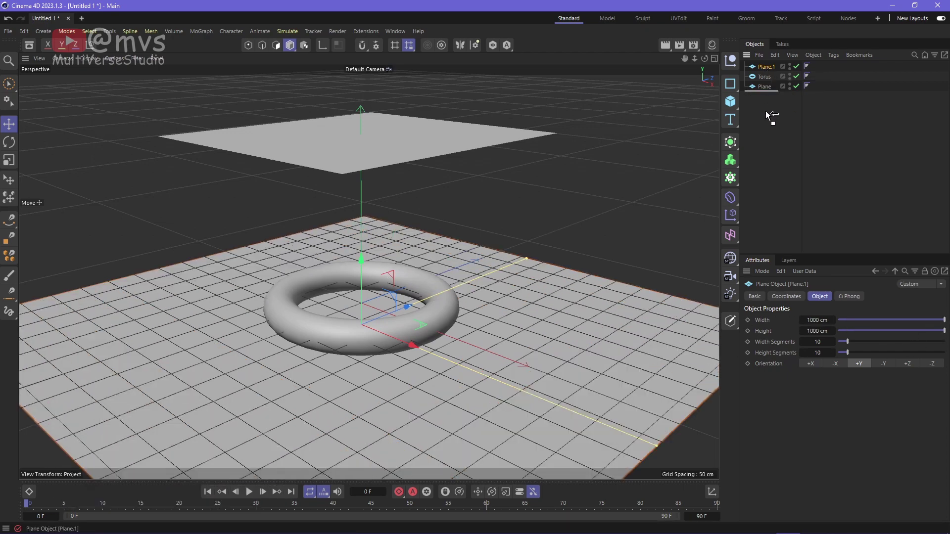
double_click(765, 87)
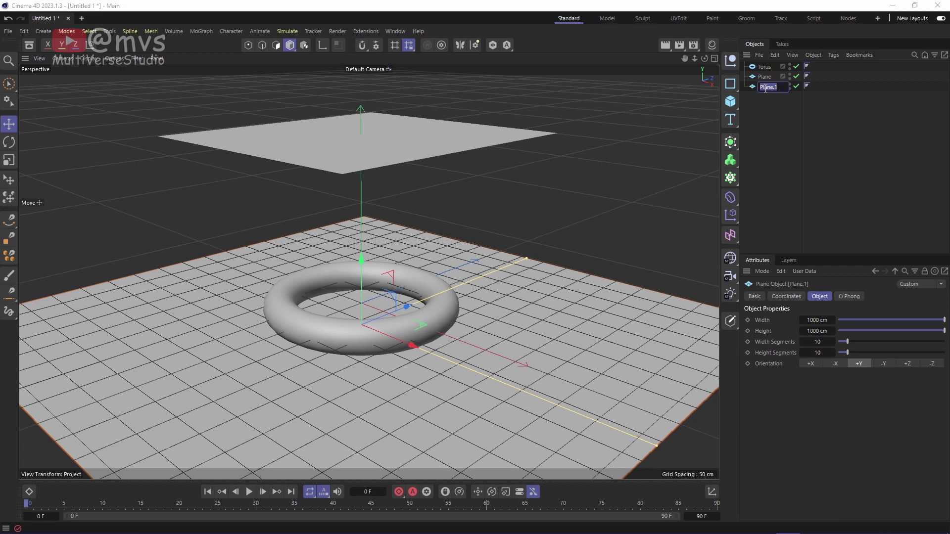
type("flooor")
Name the floor plane 'flooor' and the torus 'Action'.
key("Return")
left_click(400, 325)
double_click(766, 67)
type("Action")
key("Return")
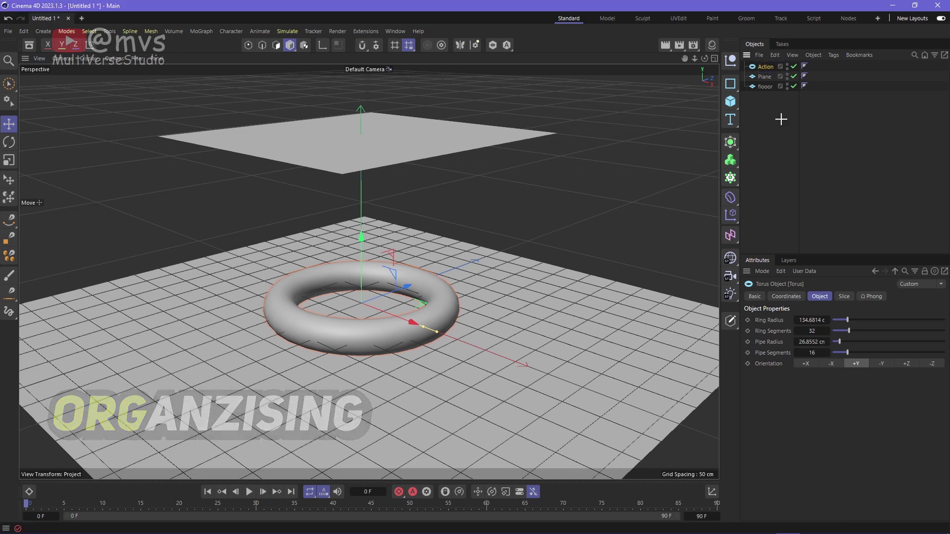
Rename the upper plane 'Cloth' and move it to the top of the object list.
left_click(766, 77)
double_click(766, 76)
type("Cloth")
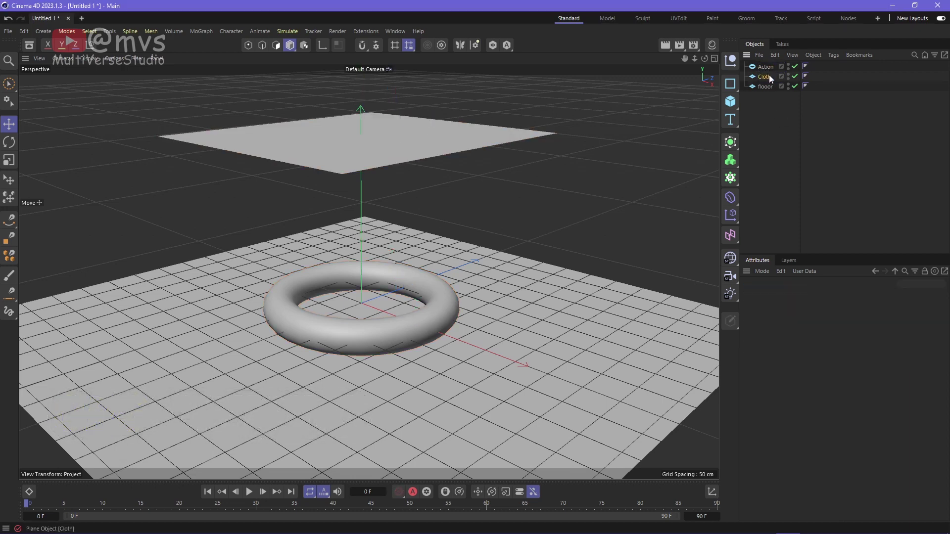
left_click_drag(773, 67, 772, 64)
left_click(765, 87)
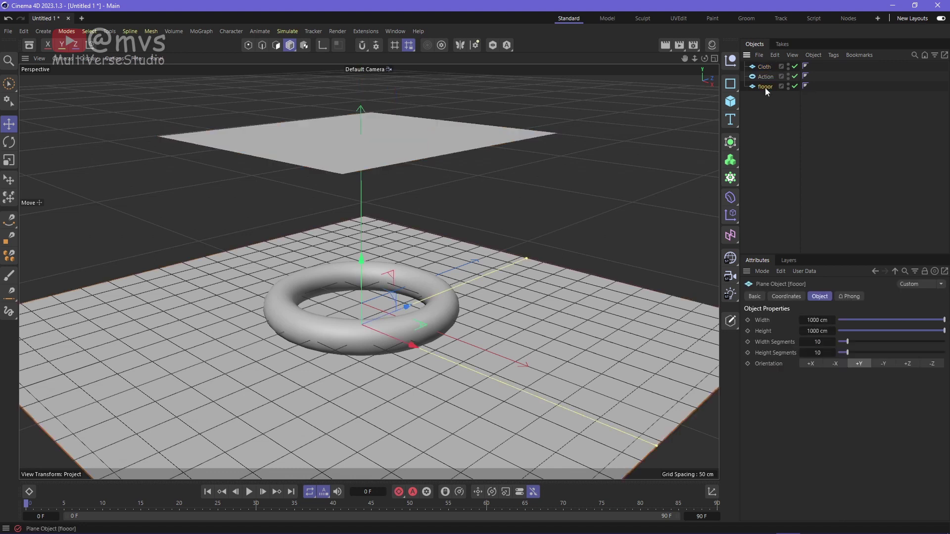
Give the floor and the Action torus Collider simulation tags.
right_click(765, 87)
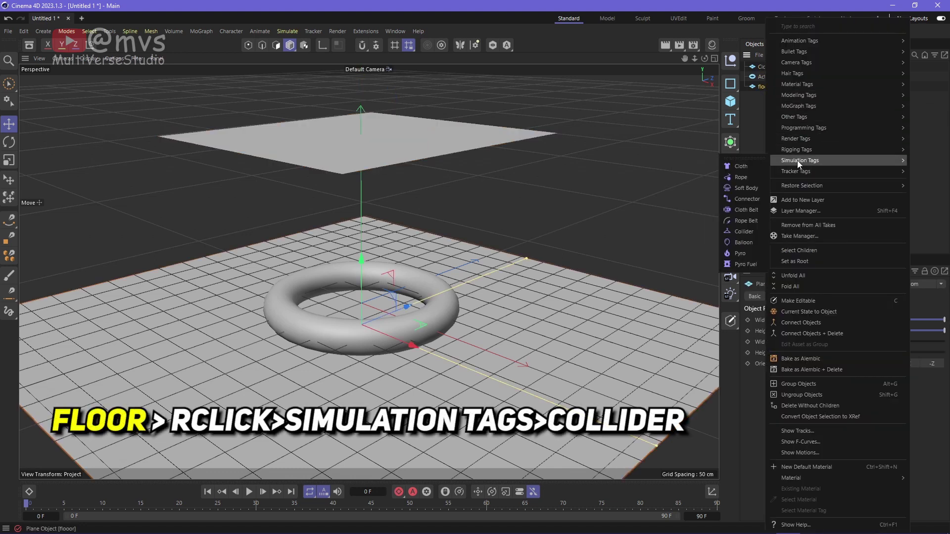
mouse_move(800, 160)
left_click(738, 232)
left_click(767, 78)
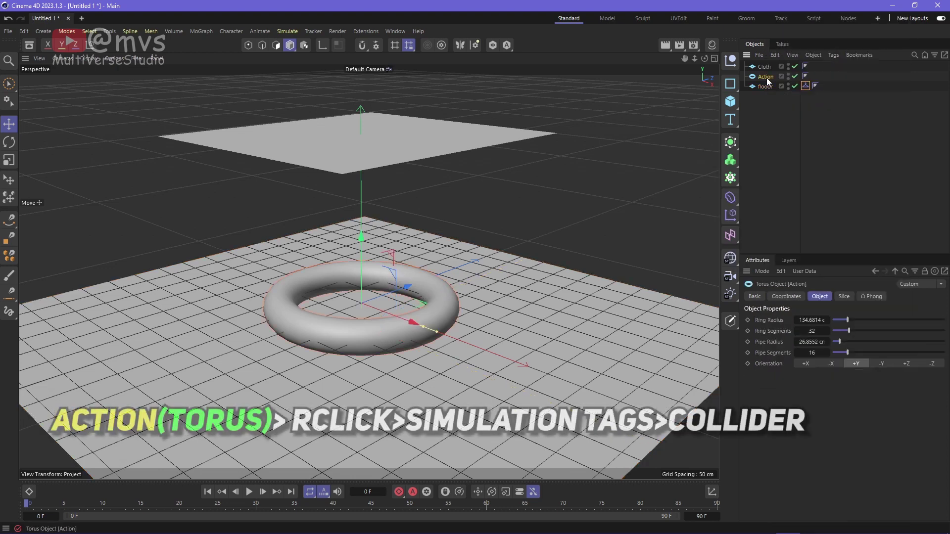
right_click(768, 79)
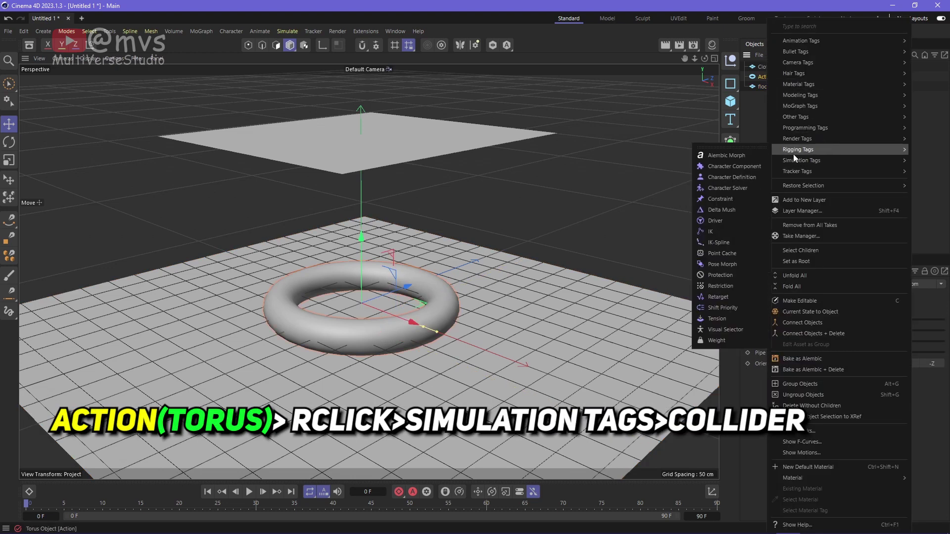
mouse_move(802, 160)
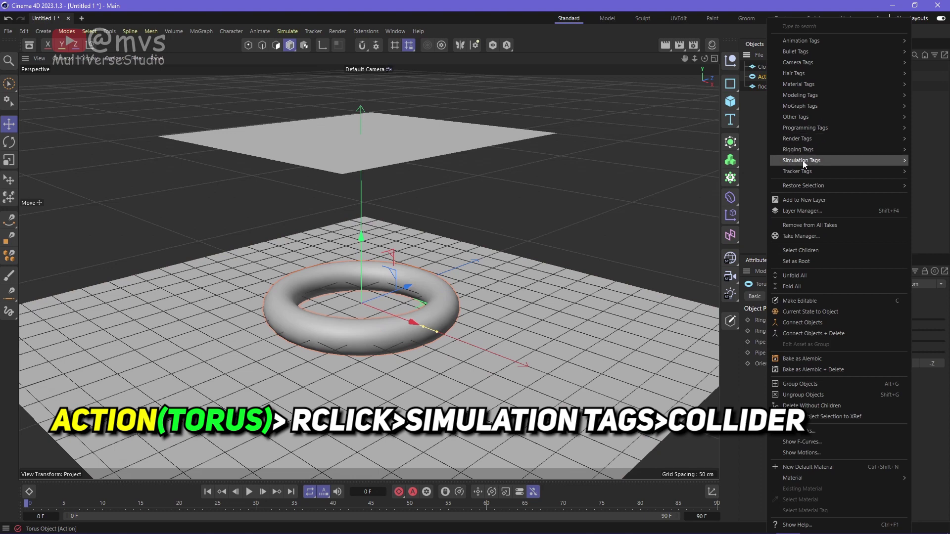
left_click(742, 193)
Add a Cloth simulation tag to the Cloth plane.
left_click(765, 68)
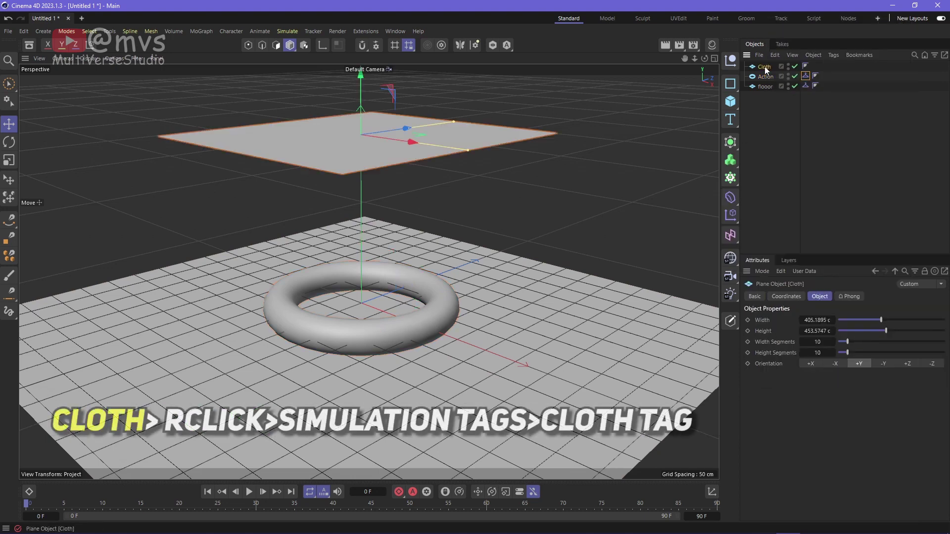
right_click(766, 69)
mouse_move(800, 160)
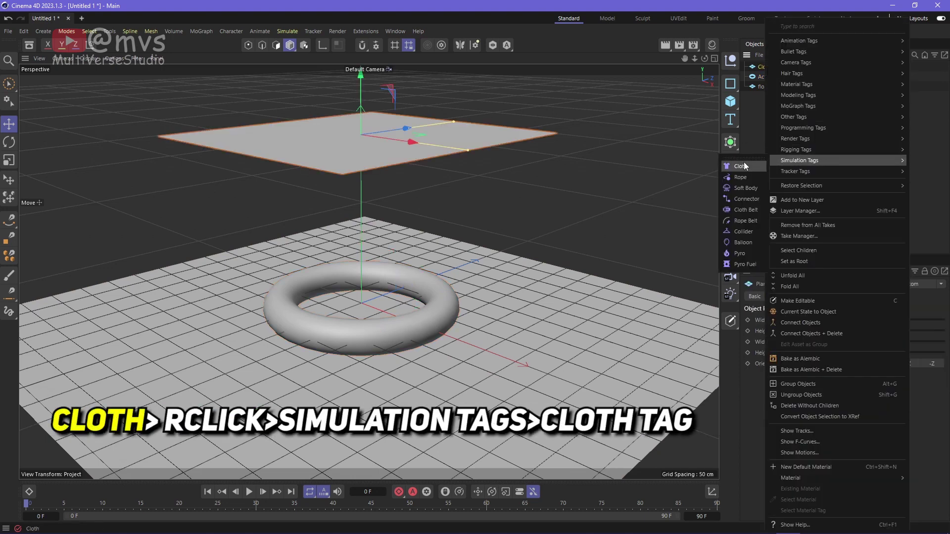
left_click(741, 166)
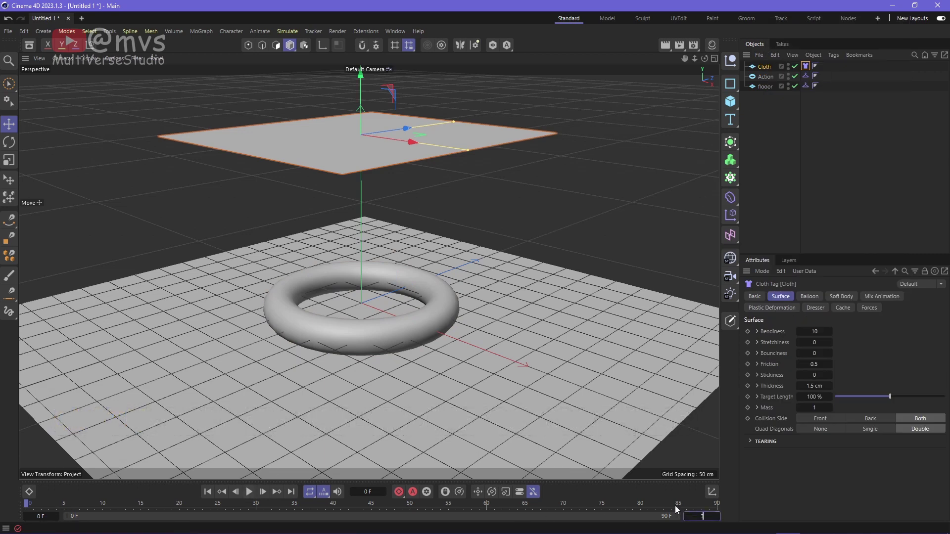
Set the timeline end frame to 300, play a test, and rewind to the start.
type("300")
key("Return")
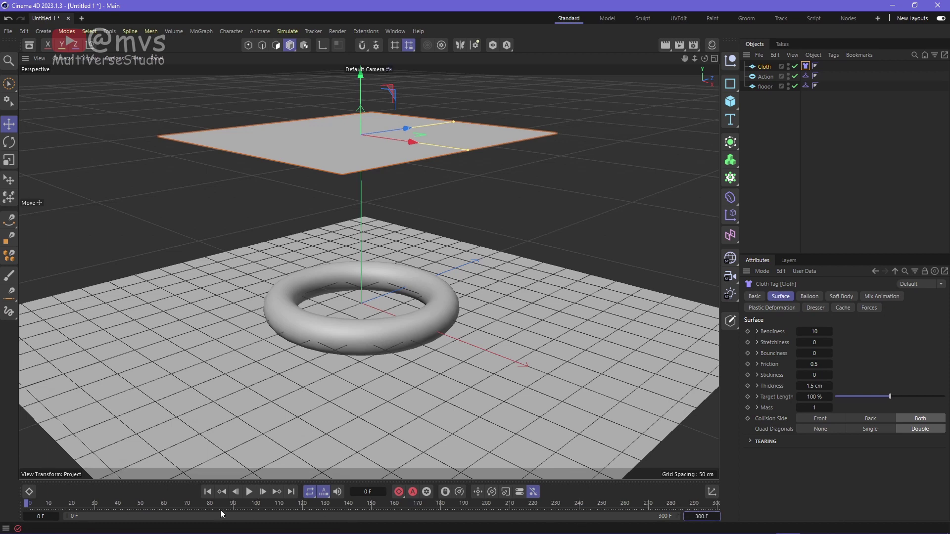
left_click(249, 493)
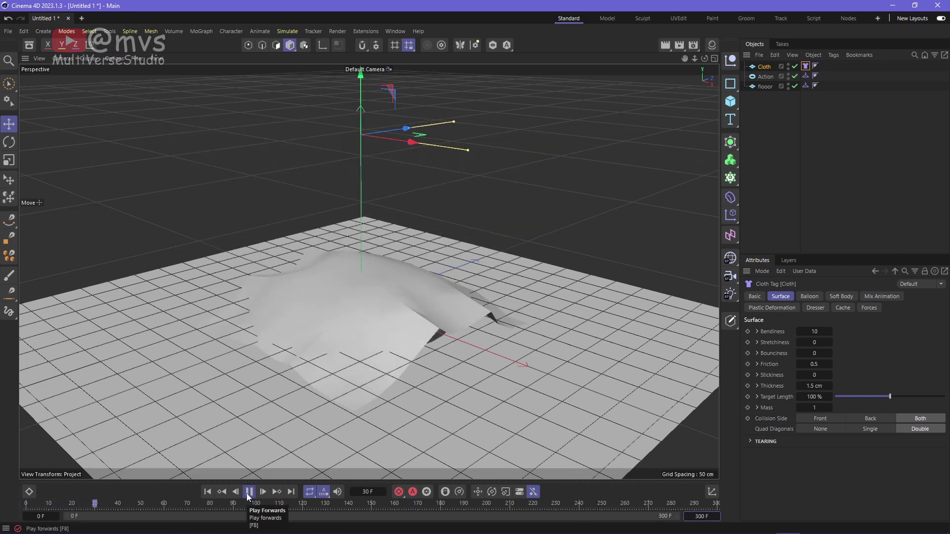
left_click(249, 492)
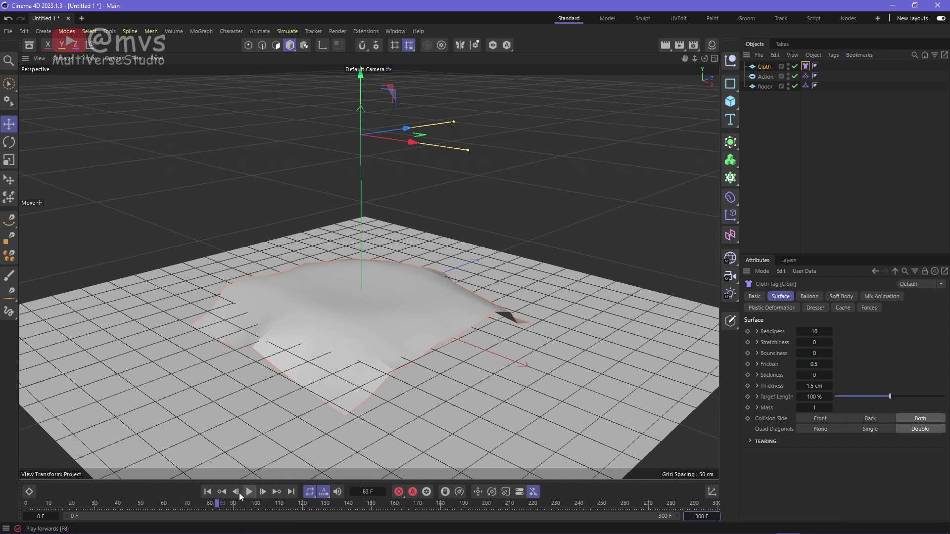
left_click(208, 492)
left_click(354, 333)
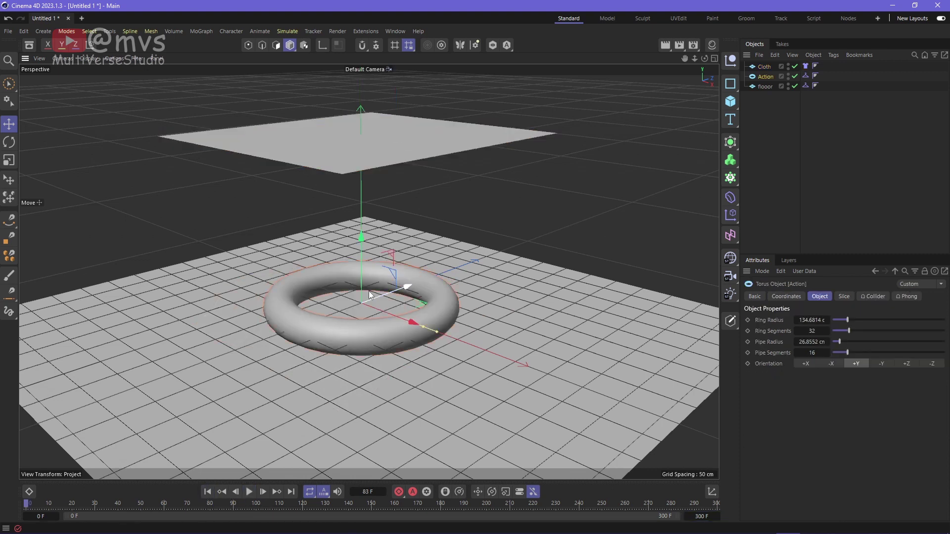
Raise the torus, set its rotation order to XYZ, and key an X rotation.
left_click_drag(361, 237, 361, 211)
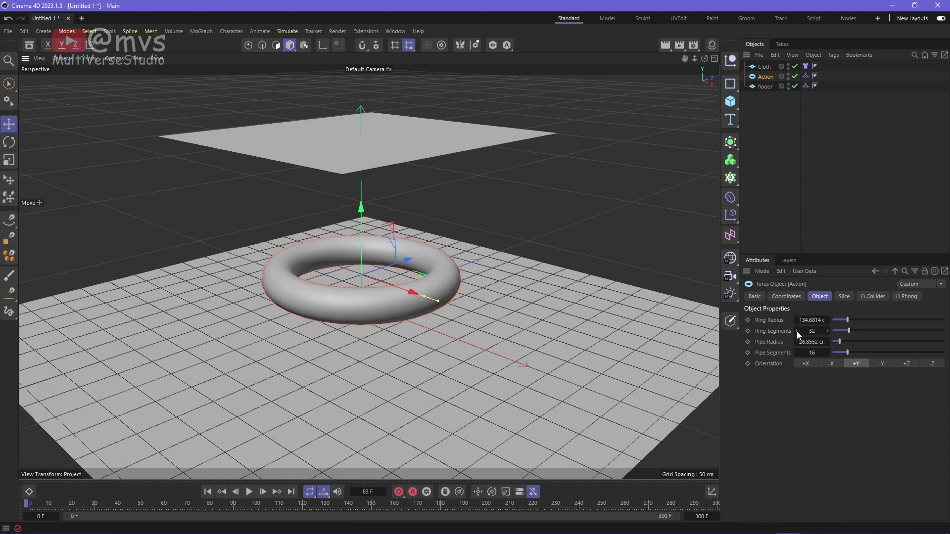
left_click(787, 296)
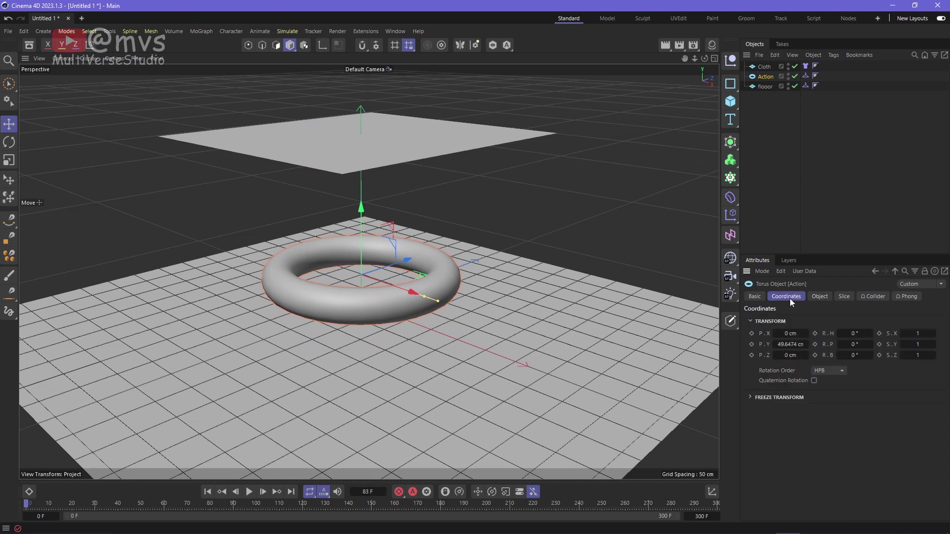
left_click(834, 372)
left_click(831, 399)
mouse_move(847, 333)
left_mouse_down()
mouse_move(881, 334)
mouse_move(834, 342)
left_mouse_up()
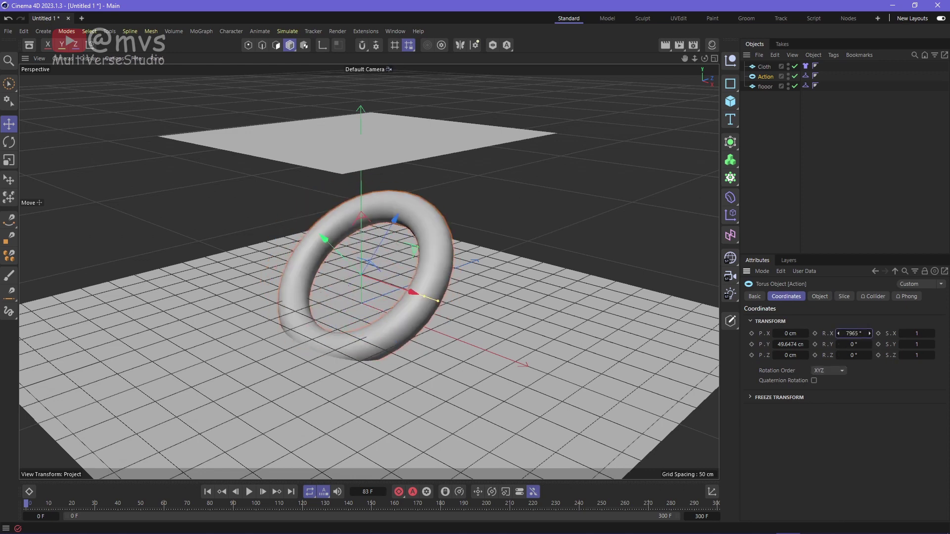
left_click(815, 335)
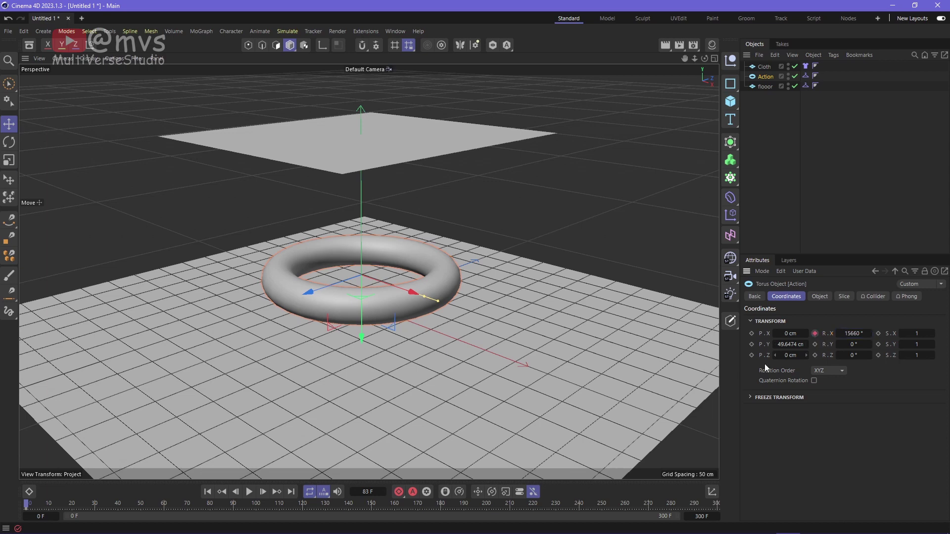
Key a many-turn Y rotation at the last frame and a 0° Y key at frame 0.
left_click(293, 492)
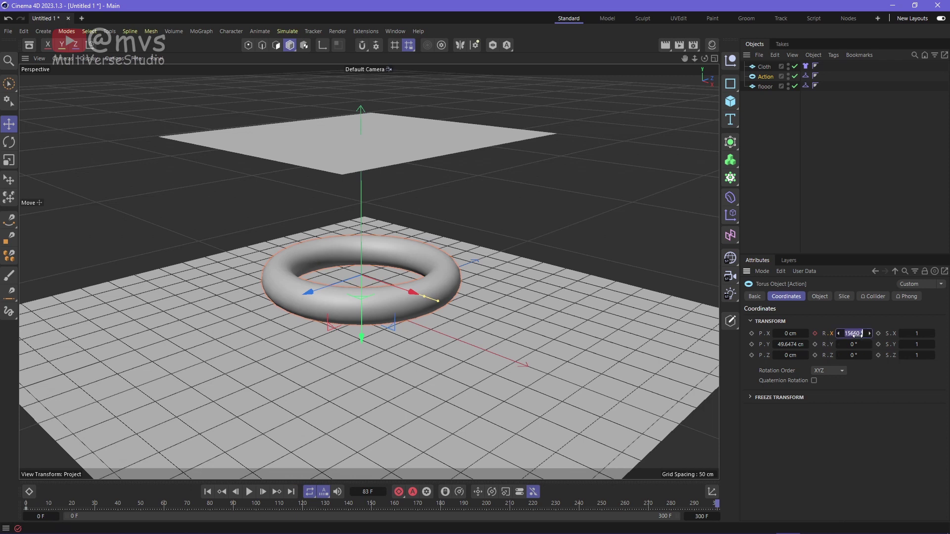
key("Return")
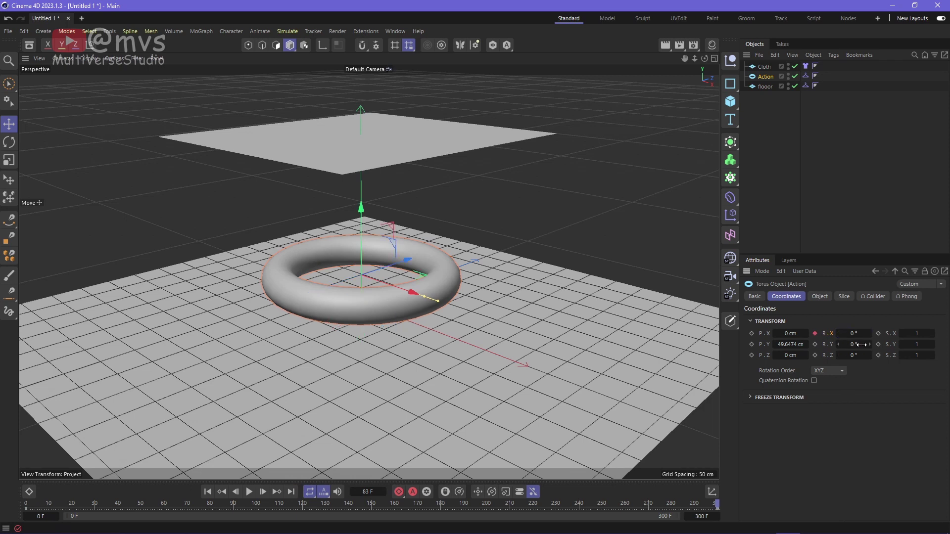
mouse_move(861, 345)
left_mouse_down()
mouse_move(891, 345)
mouse_move(870, 533)
left_mouse_up()
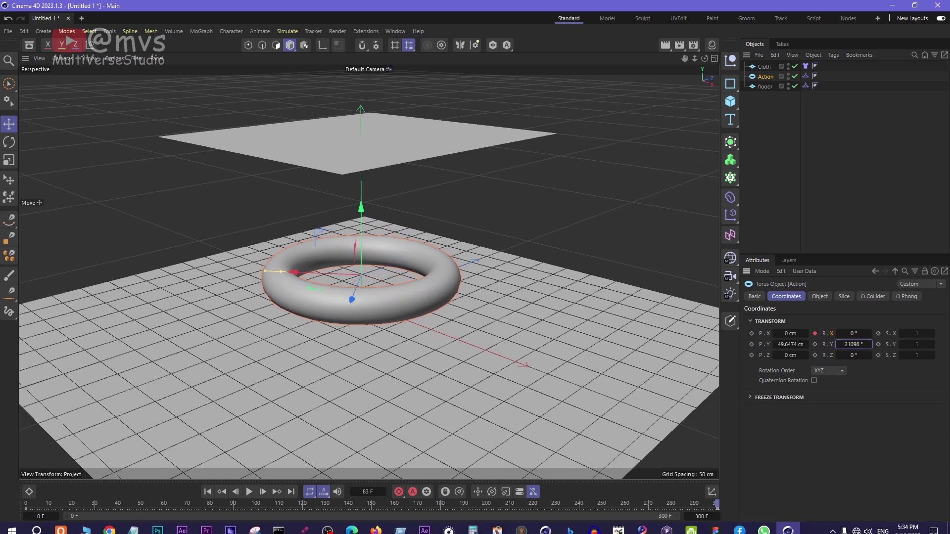
left_click(815, 346)
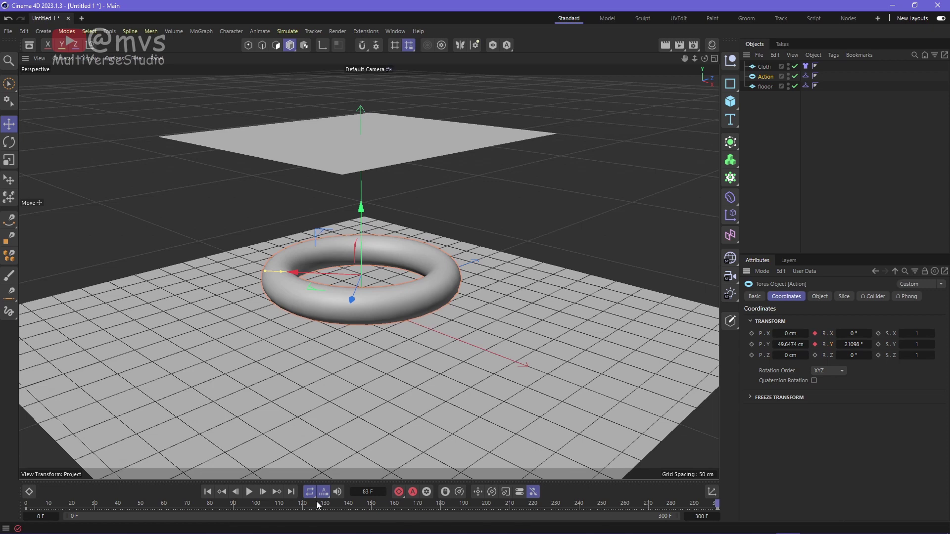
left_click(210, 492)
type("0")
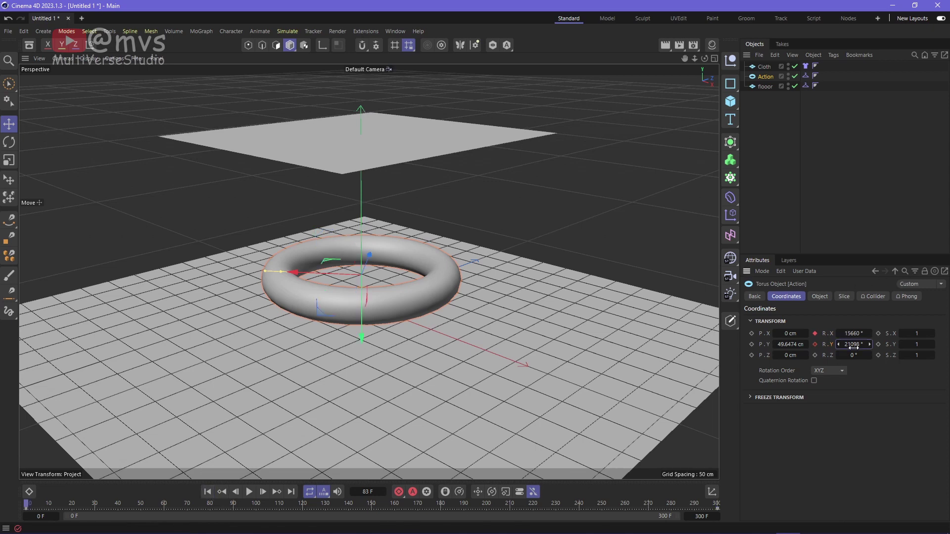
left_click(815, 345)
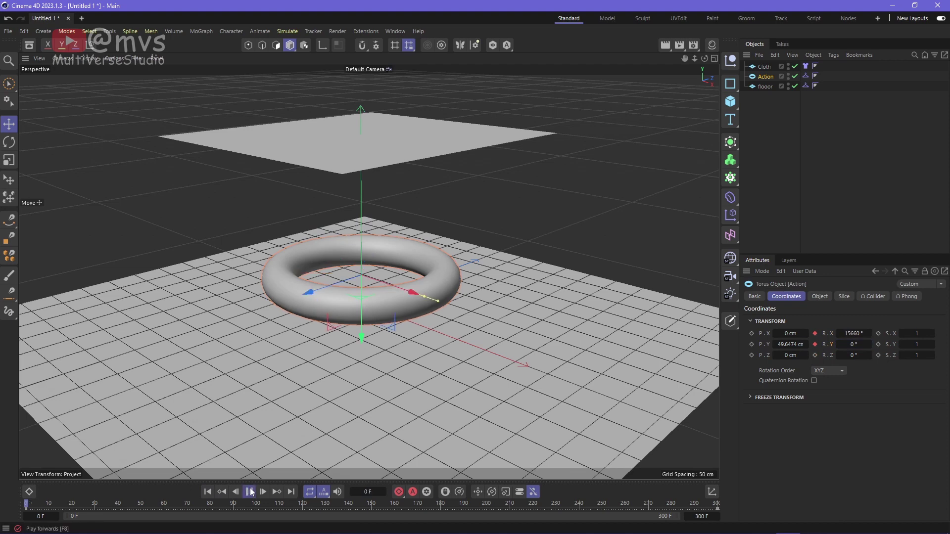
left_click(250, 492)
left_click(387, 214)
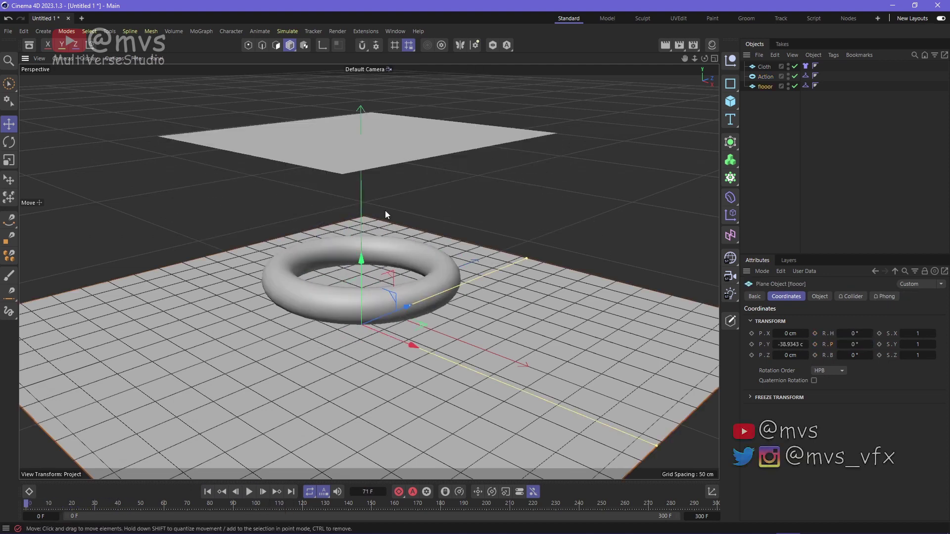
Widen the floor plane to 3450 cm and hide it in both viewport and render.
left_click_drag(526, 259, 655, 206)
left_click(820, 296)
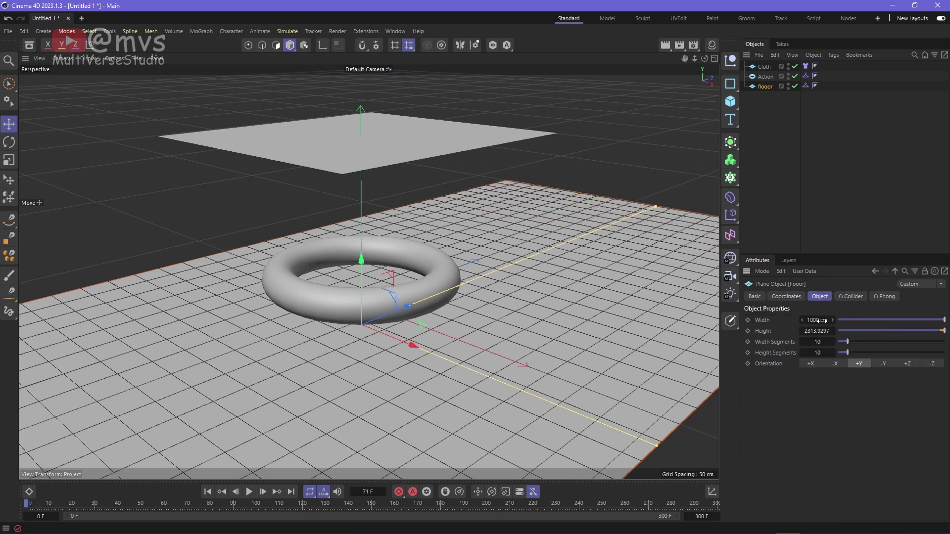
left_click_drag(817, 320, 871, 321)
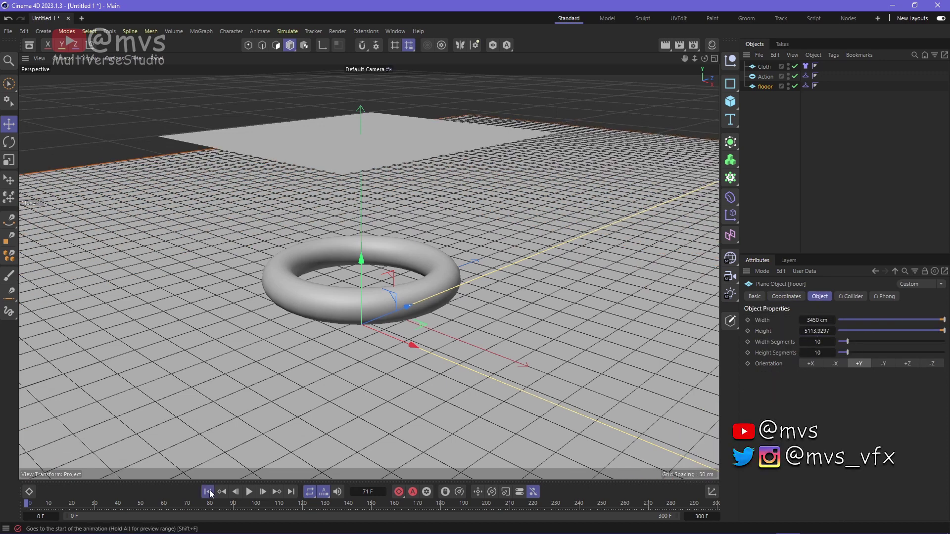
double_click(788, 85)
double_click(788, 88)
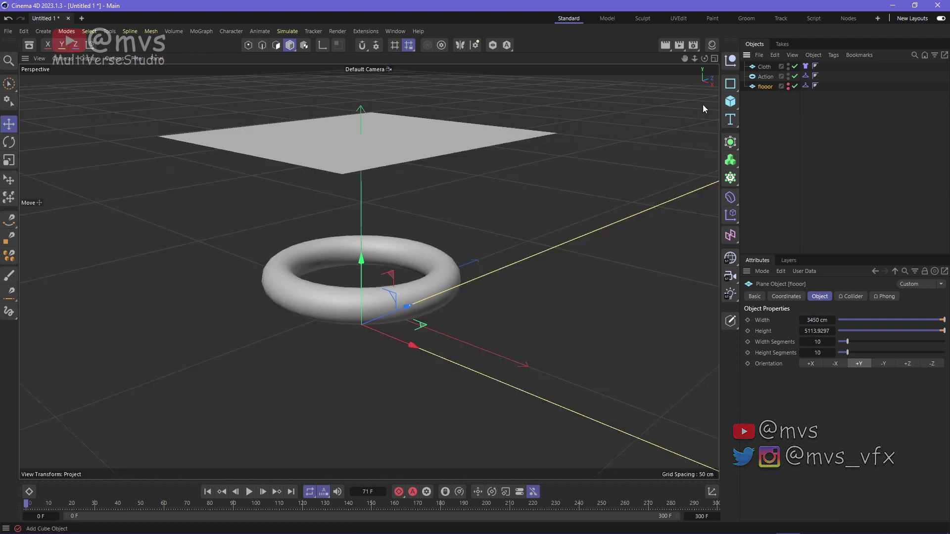
left_click(249, 491)
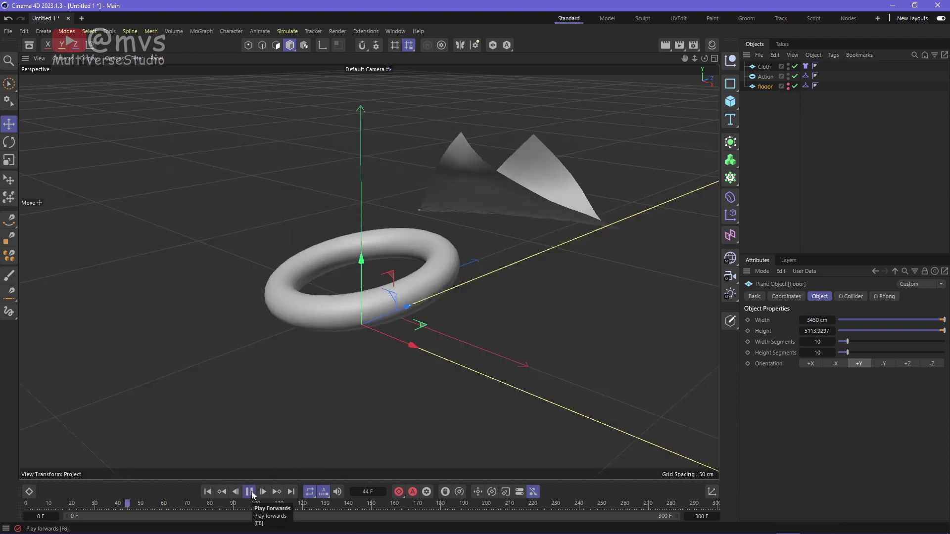
Make the Cloth plane 800 × 800 cm with 100 width and height segments.
left_click(207, 491)
left_click(764, 67)
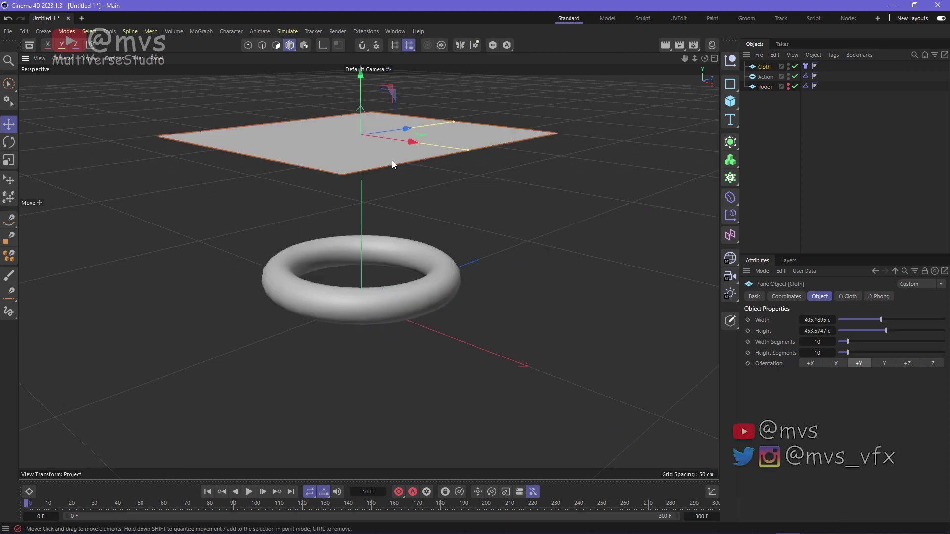
left_click(817, 320)
type("767")
key("Return")
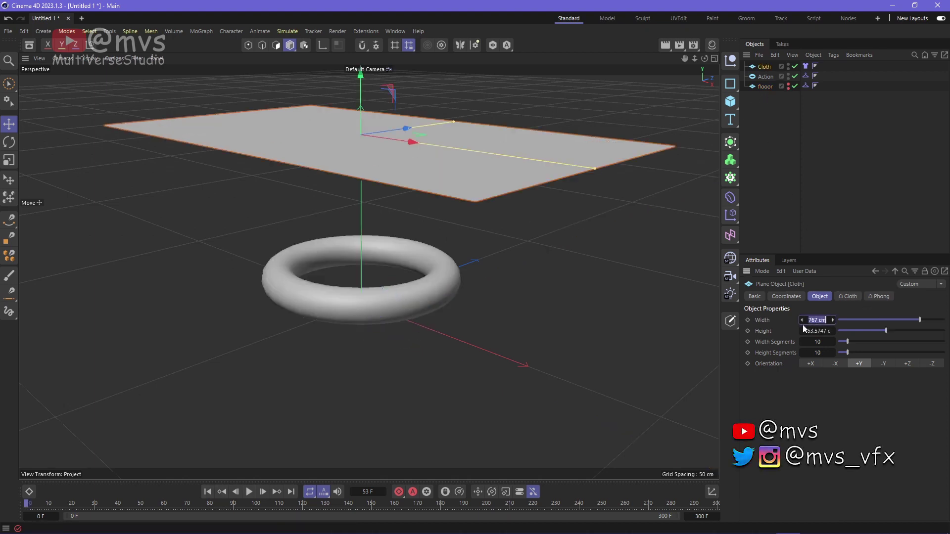
left_click(807, 331)
type("800")
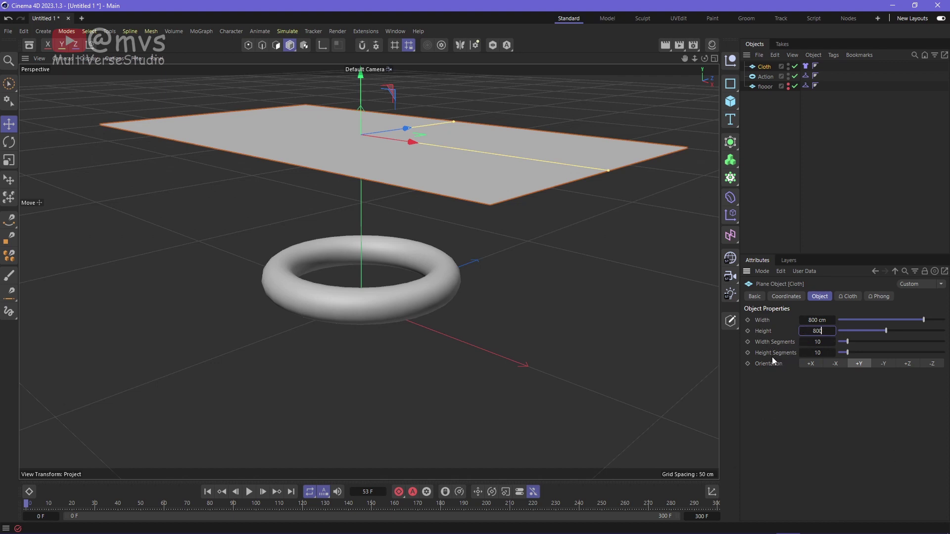
left_click_drag(865, 343, 870, 342)
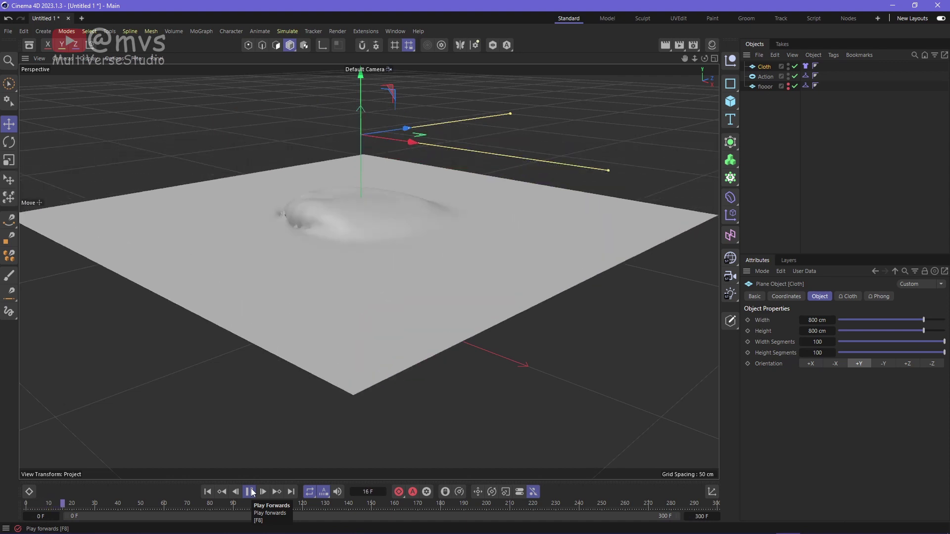
Raise the Cloth's Phong angle from 40° to 180°, then rewind and replay.
left_click(250, 492)
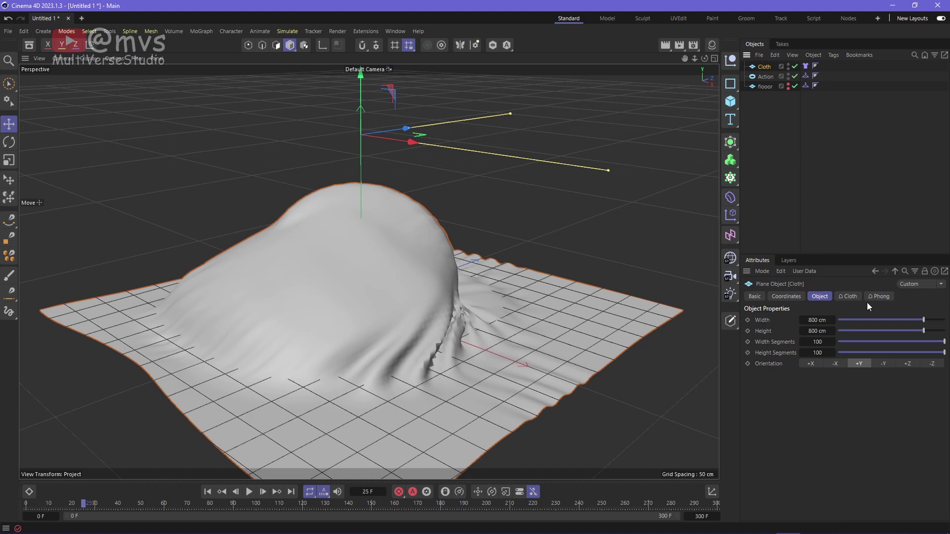
left_click(881, 296)
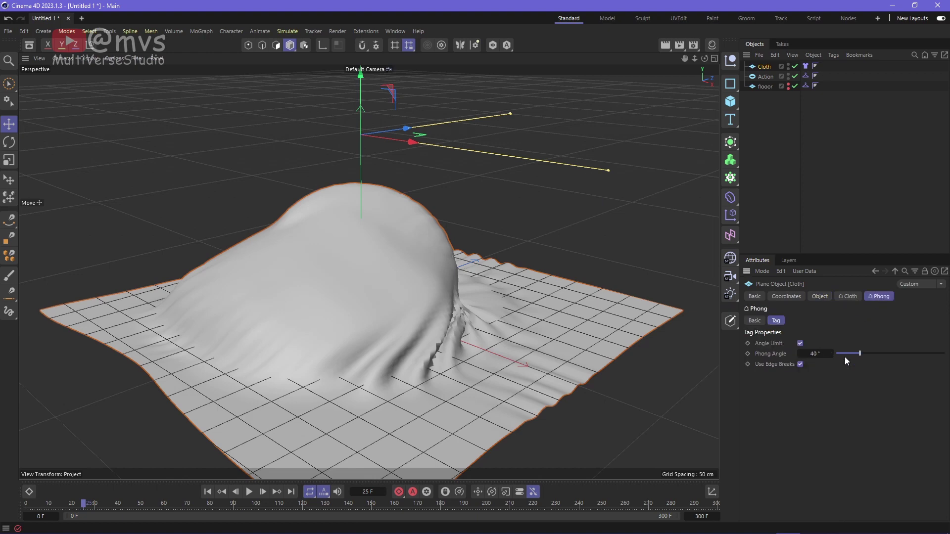
left_click_drag(859, 354, 945, 354)
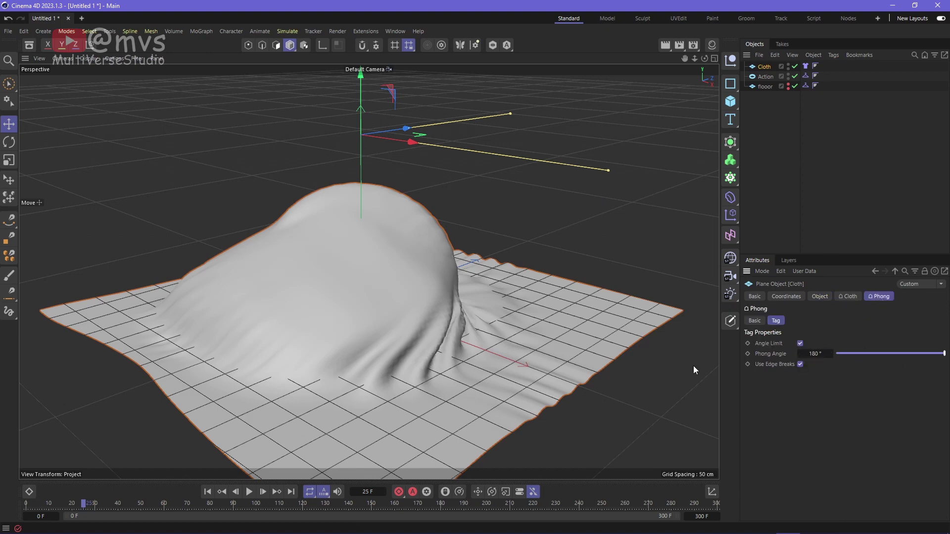
key("shift+f")
left_click(249, 492)
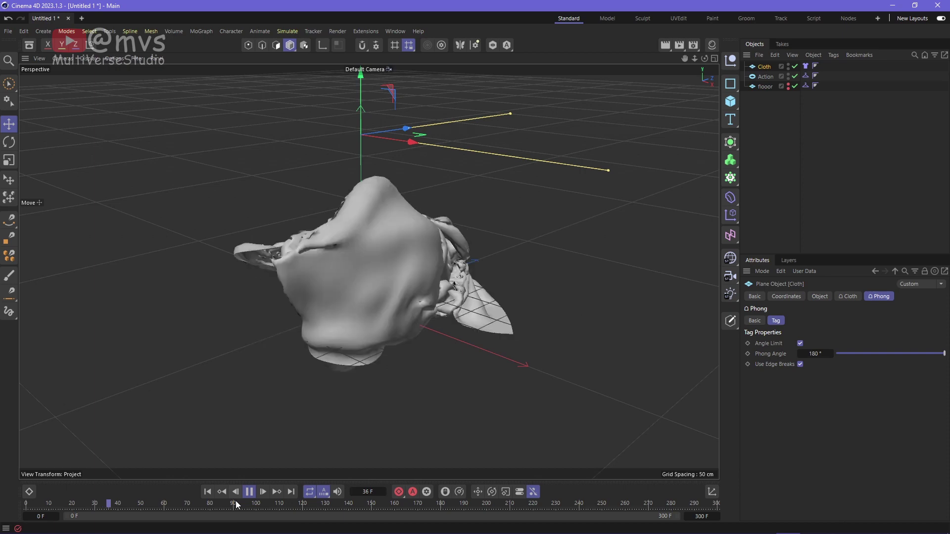
Set the Cloth tag's Thickness to 2.3 cm and Mass to 1.3.
left_click(249, 491)
left_click(207, 492)
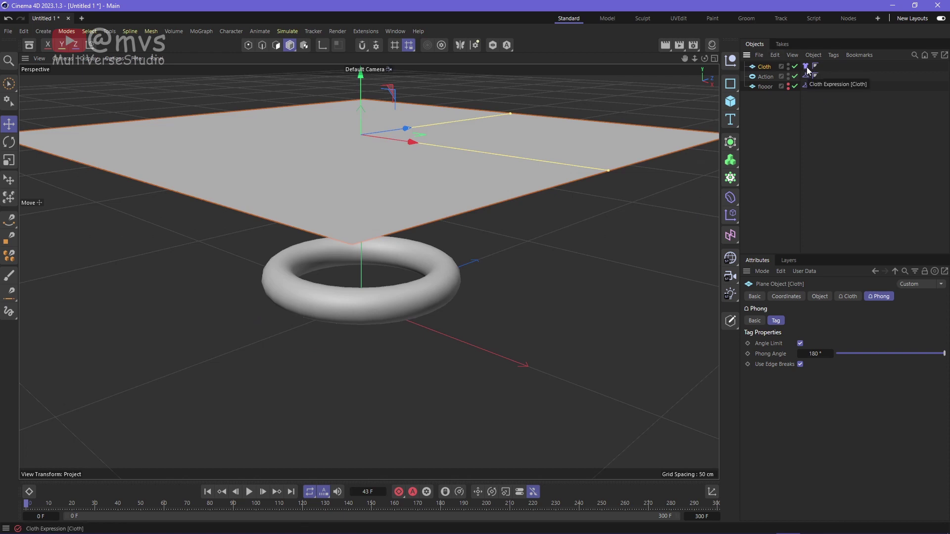
left_click(806, 67)
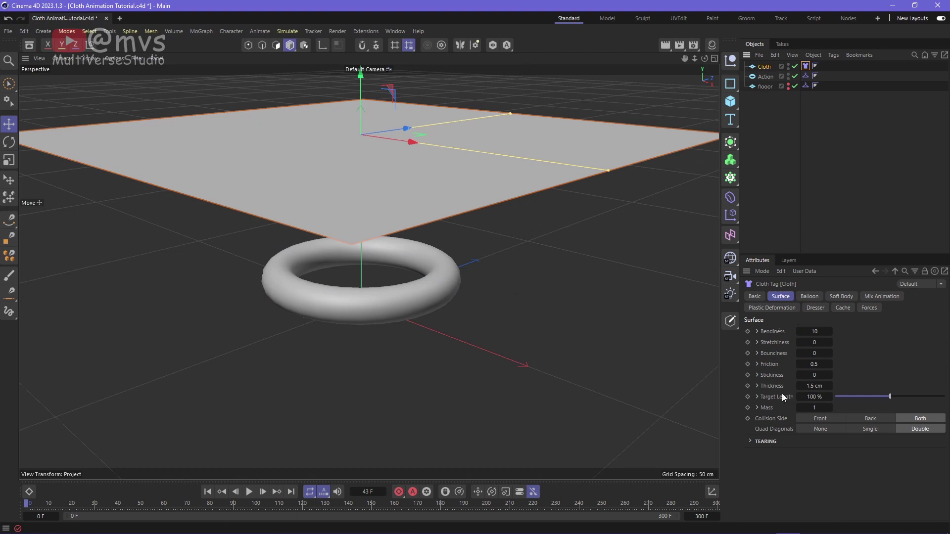
double_click(812, 386)
type("2.3")
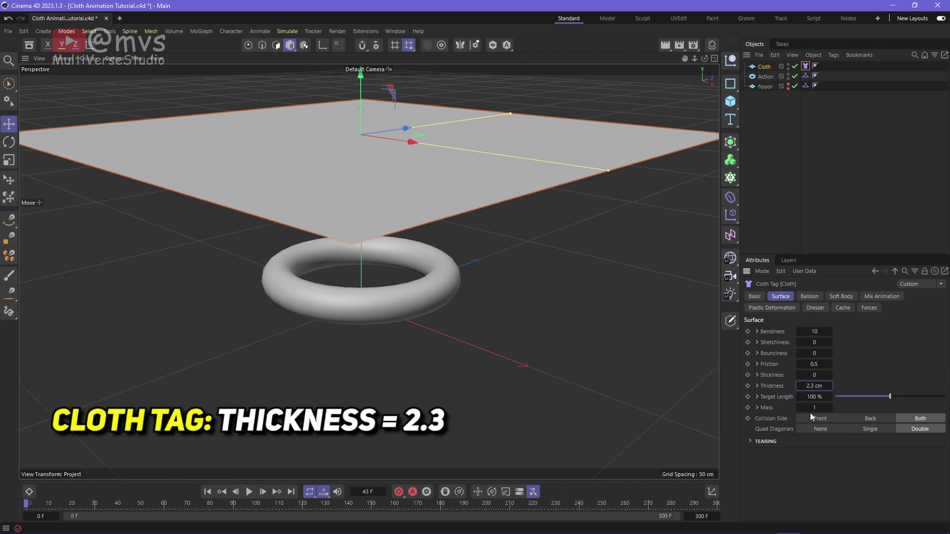
double_click(815, 408)
type("1.3")
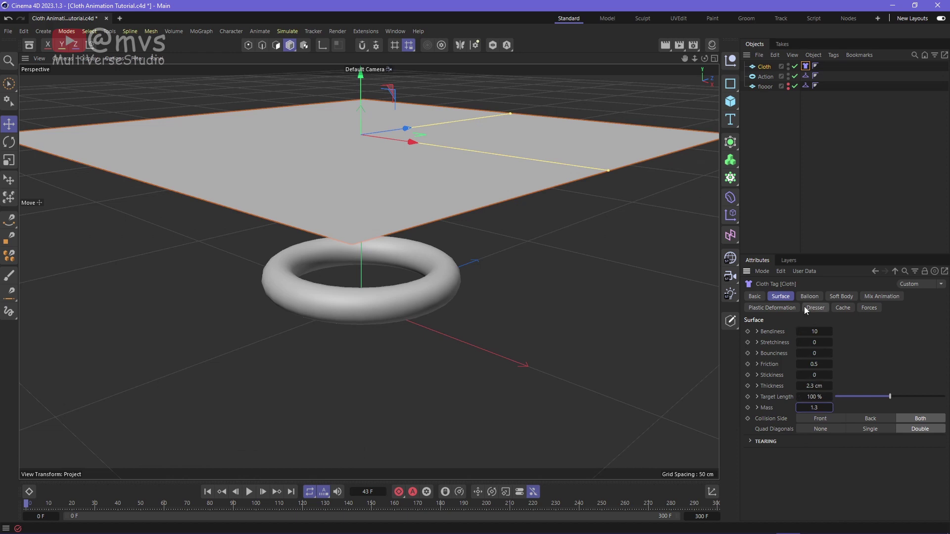
Play the simulation to test the new cloth settings, then rewind to frame 0.
left_click(249, 491)
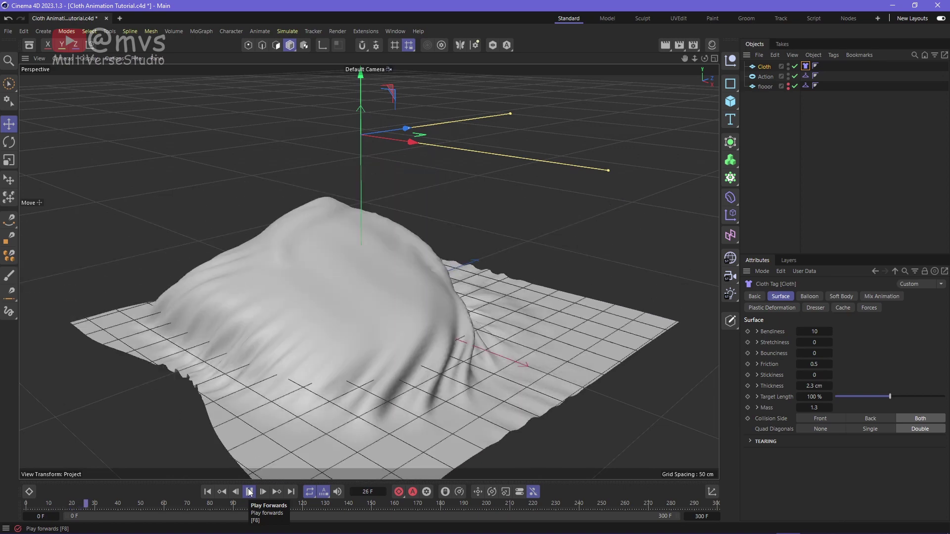
left_click(249, 492)
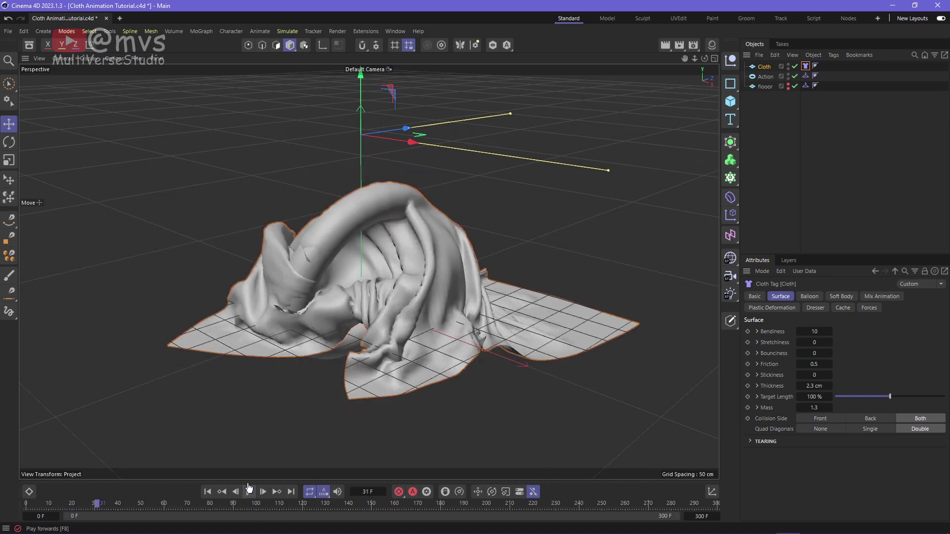
left_click(210, 492)
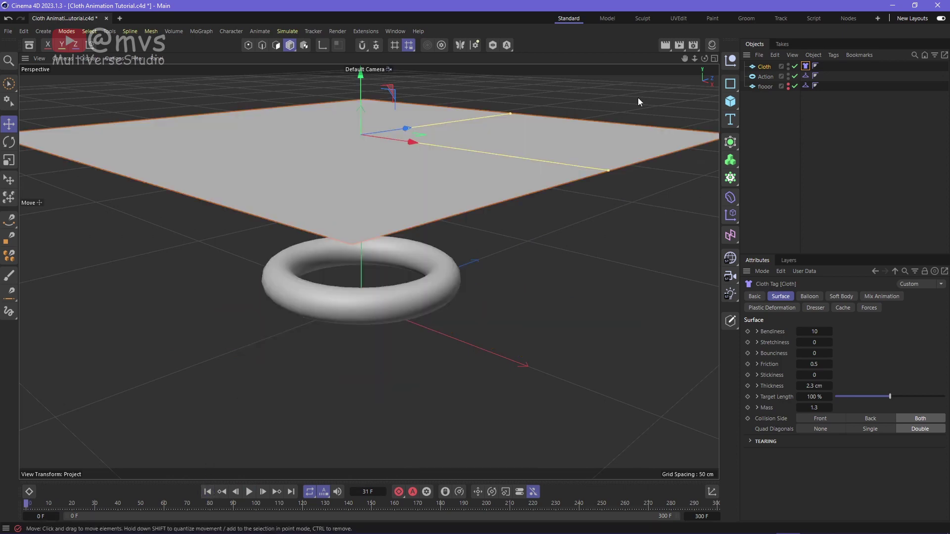
left_click(764, 67)
Set the Cloth plane's height to 500 cm.
left_click(816, 297)
type("500")
key("Return")
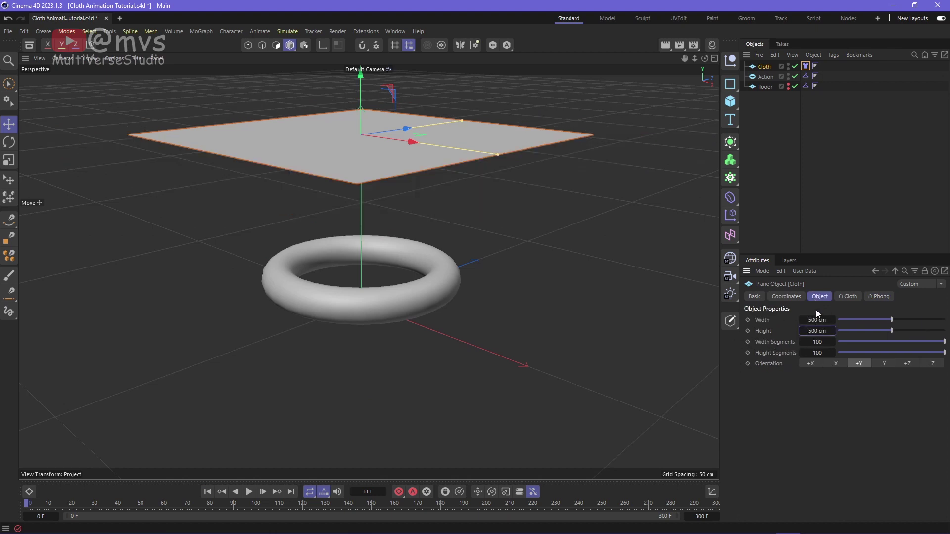
Wrap the Cloth plane in a Subdivision Surface and play the simulation.
left_click(766, 69)
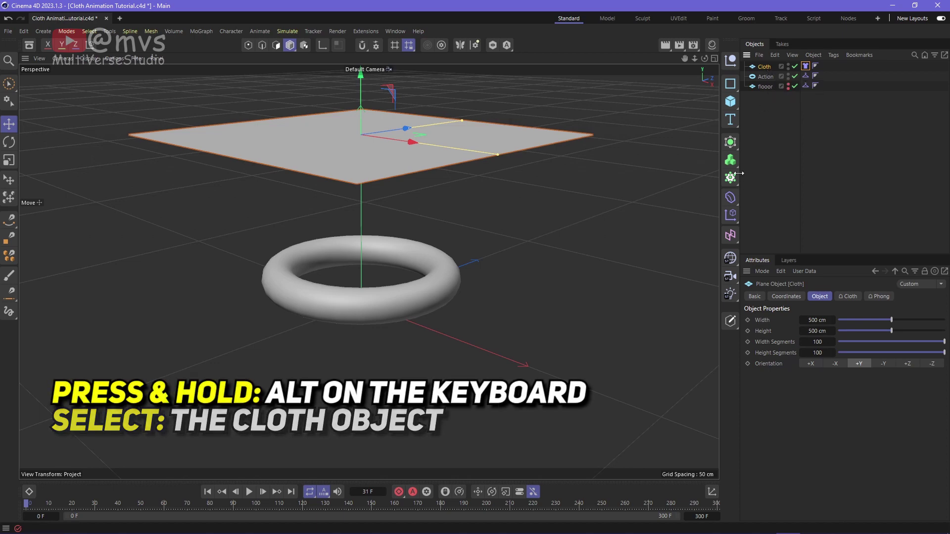
left_click(731, 142)
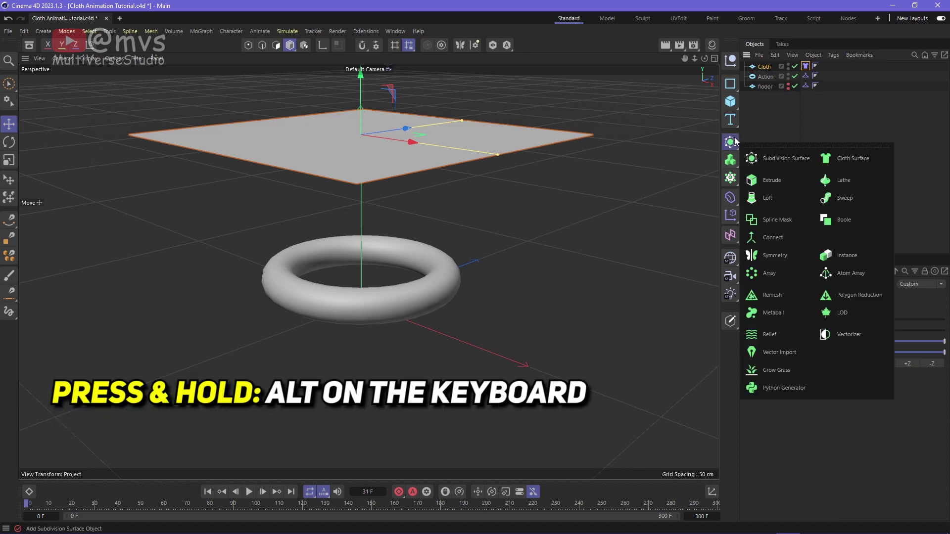
left_click(774, 159, "alt")
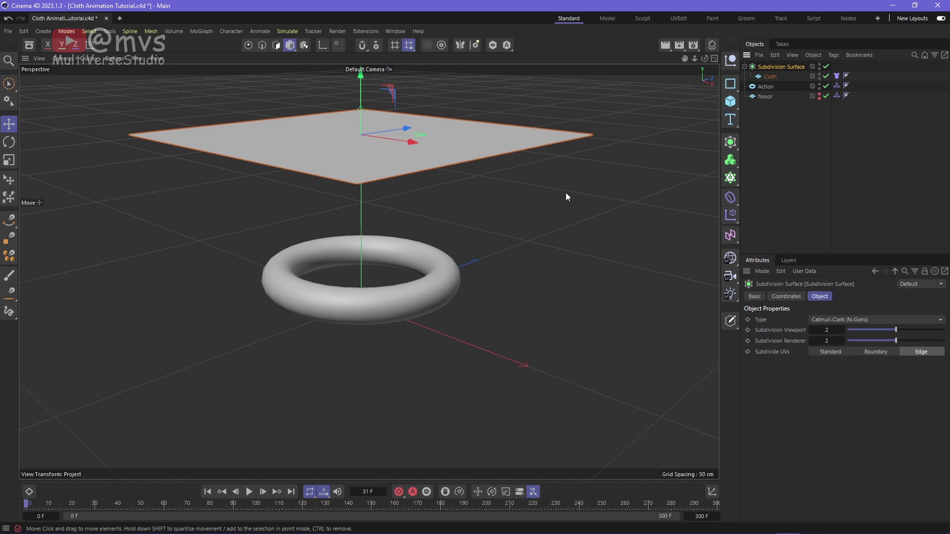
left_click(250, 492)
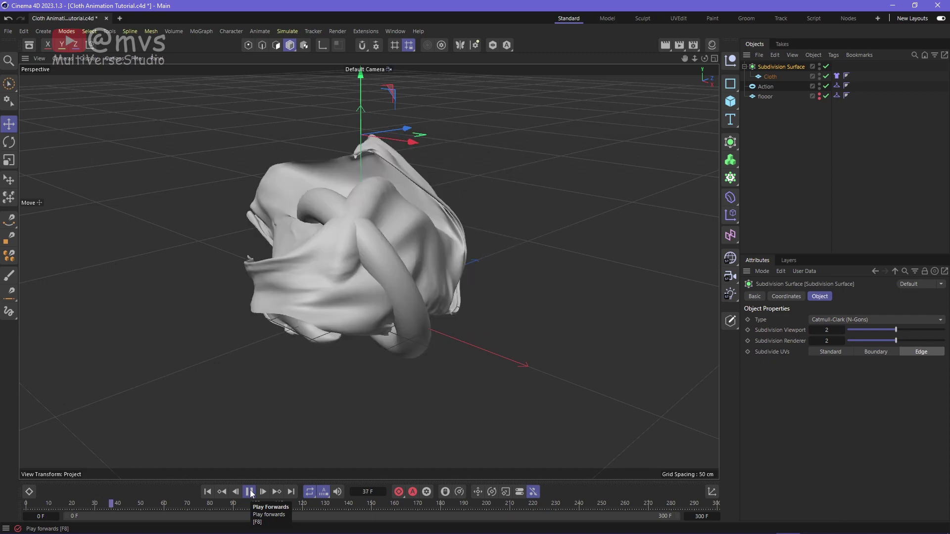
Stop at frame 0, set the end frame to 160, and hide flooor and Action in the viewport.
left_click(250, 492)
left_click(208, 493)
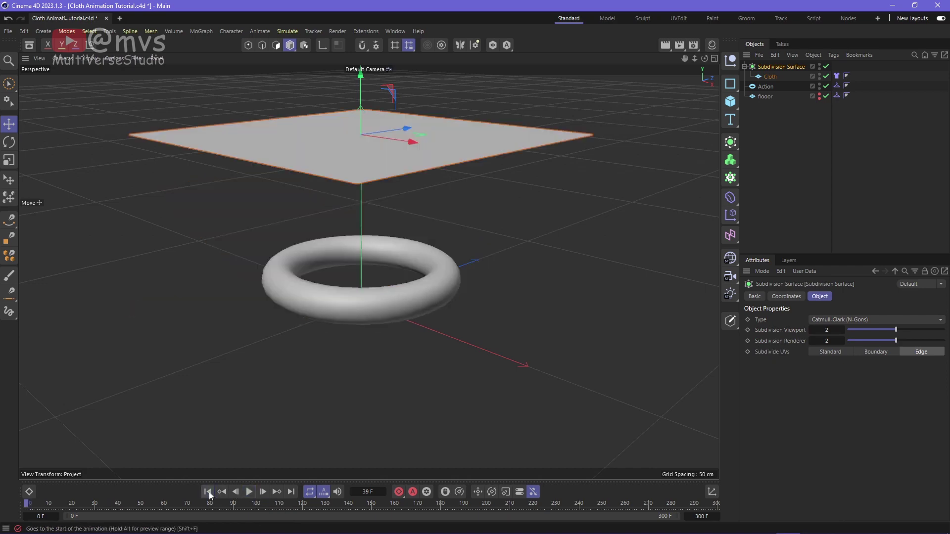
left_click(705, 516)
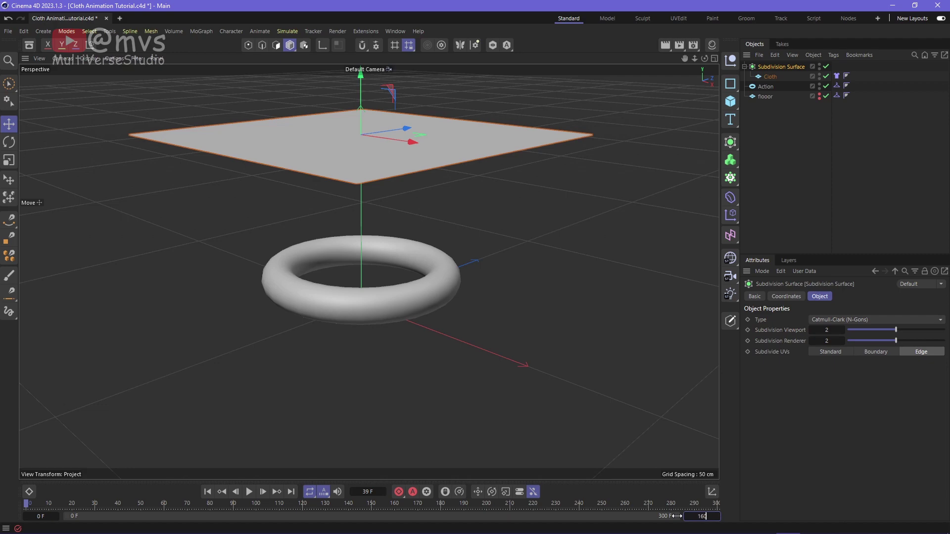
key("Return")
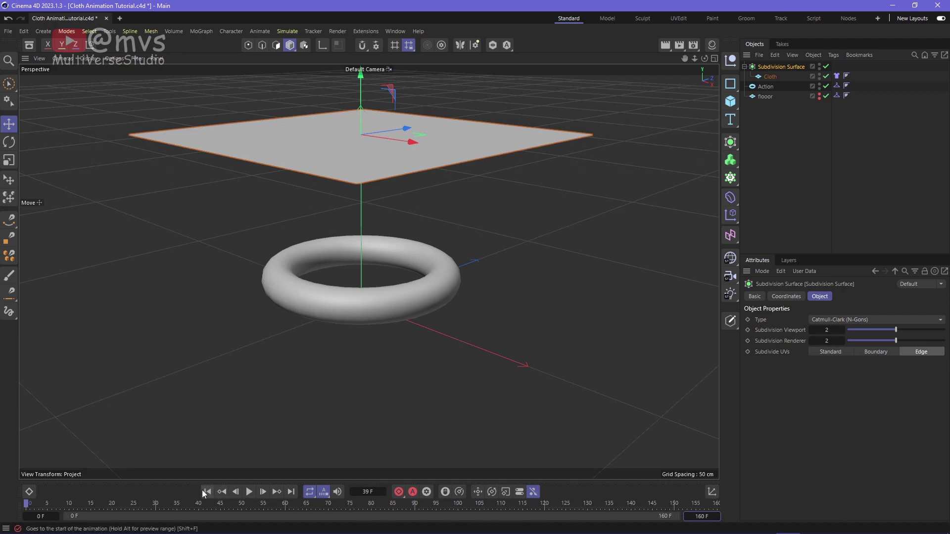
left_click(820, 93)
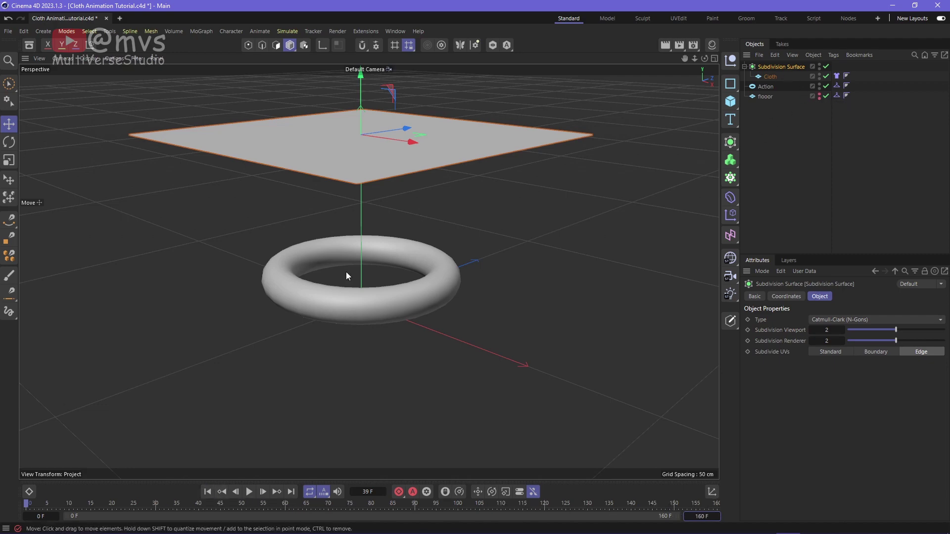
left_click(820, 84)
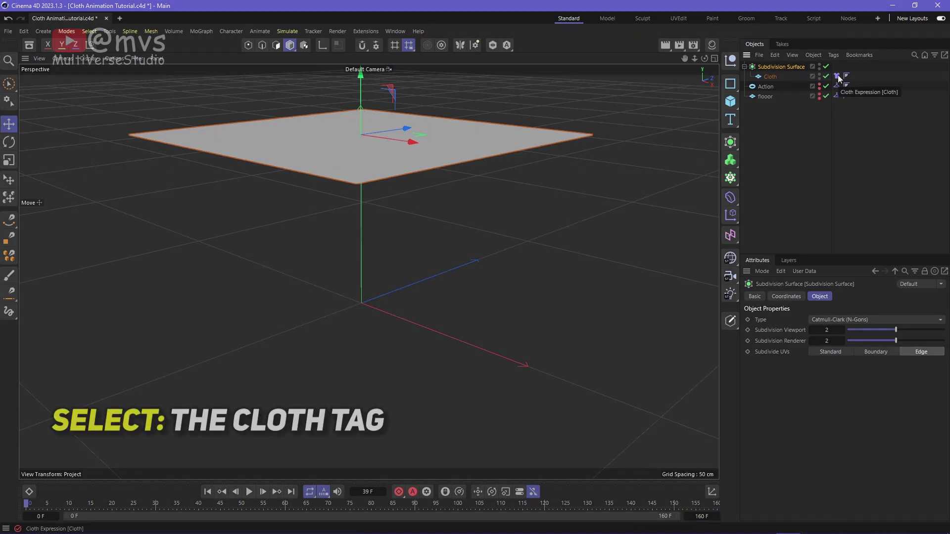
Cache the Cloth tag's simulation with Cache Scene and play back the cached result.
left_click(837, 75)
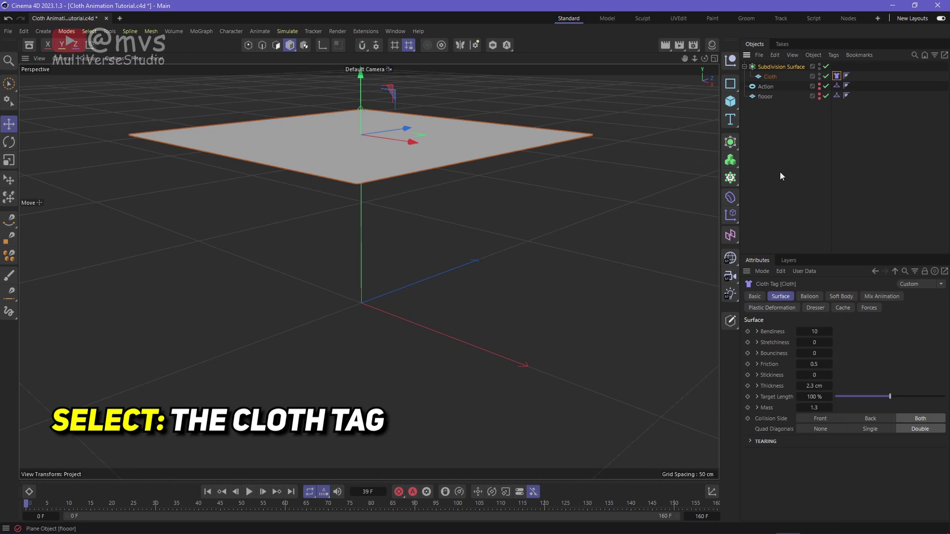
left_click(849, 307)
left_click(875, 356)
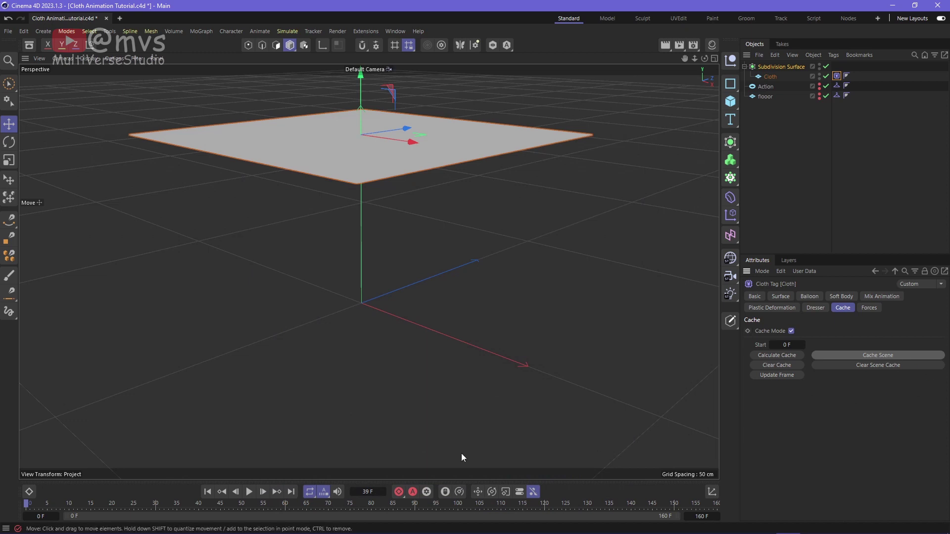
left_click(248, 492)
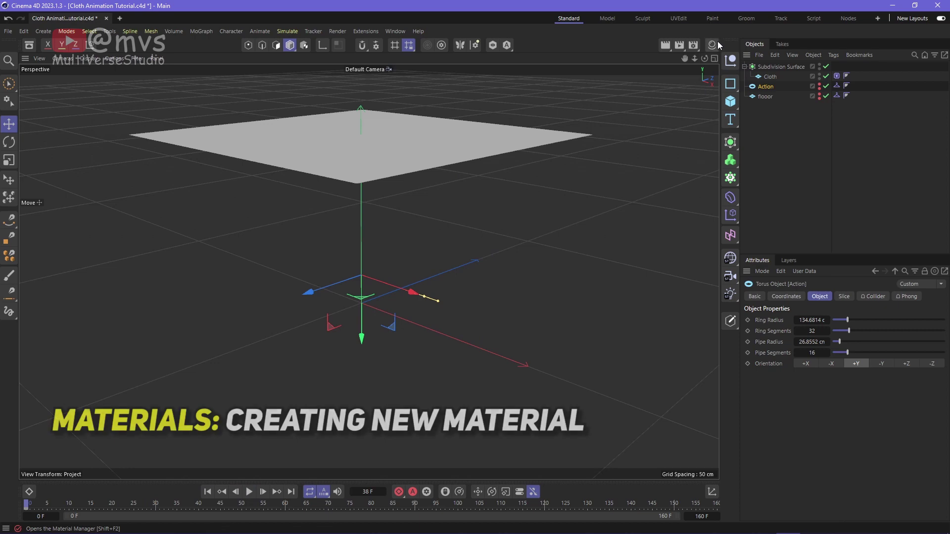
Create a new default material and open it in the Material Editor.
left_click(717, 42)
left_click(585, 72)
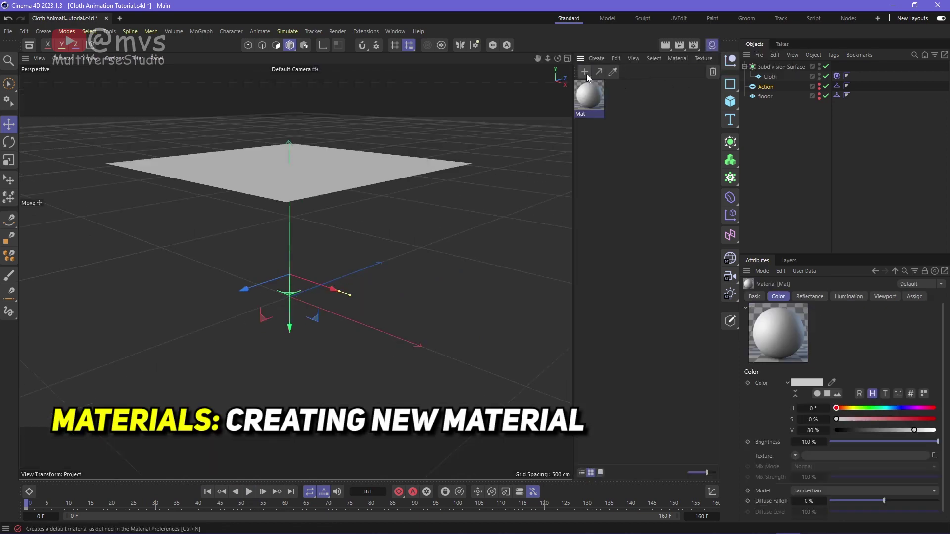
double_click(587, 94)
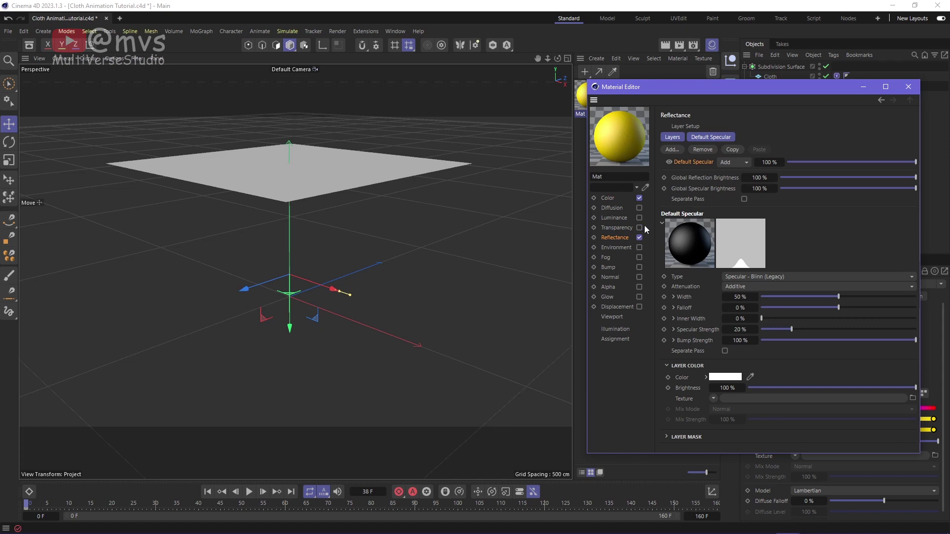
Add a purple GGX reflectance layer to the material and enable its Bump channel.
left_click(672, 150)
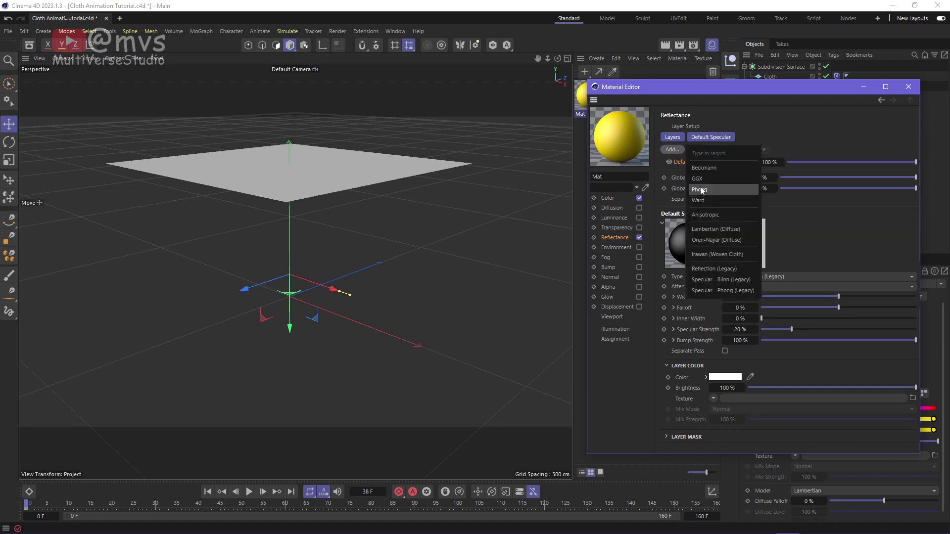
left_click(707, 182)
left_click(726, 369)
mouse_move(747, 472)
left_mouse_down()
mouse_move(822, 472)
mouse_move(805, 462)
left_mouse_up()
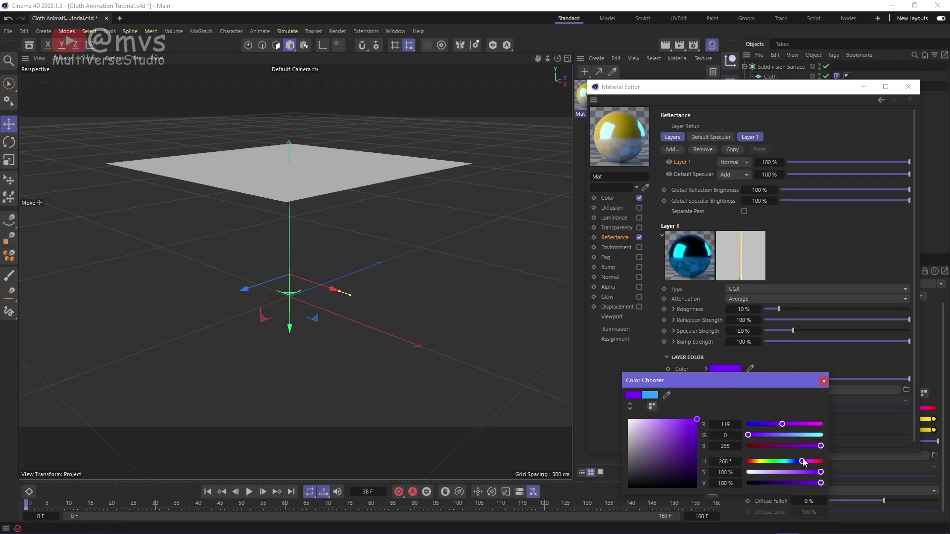
left_click(637, 273)
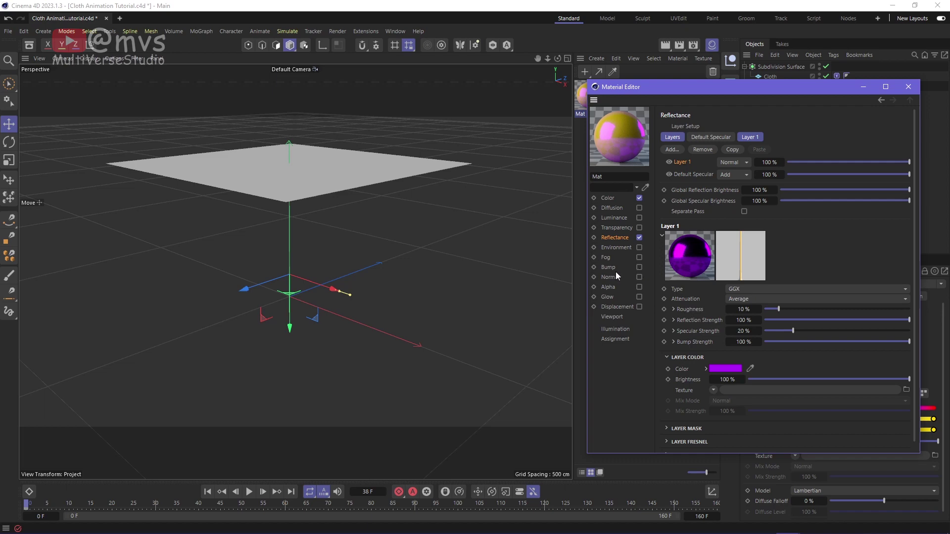
left_click(640, 268)
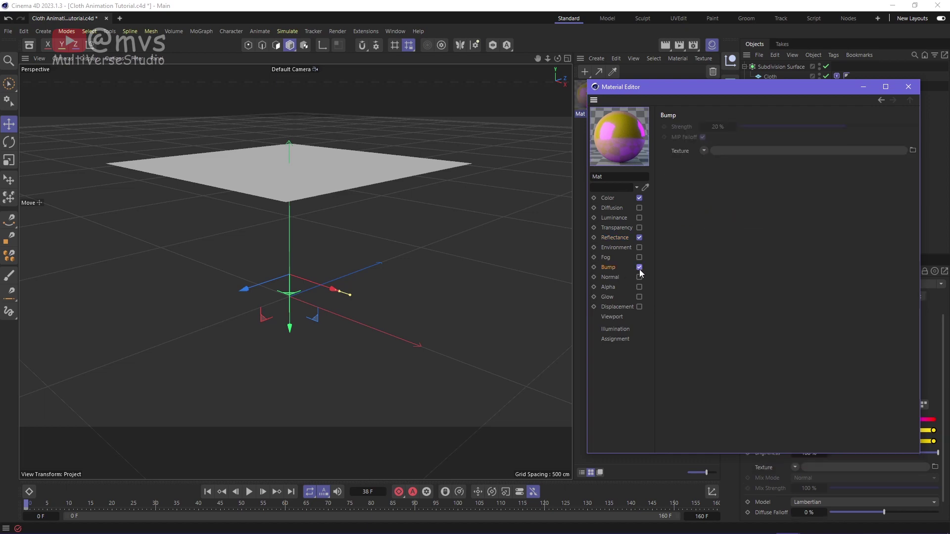
Load 1372398407197.jpg from the Free BG For TN folder as Mat's bump texture.
left_click(913, 150)
double_click(601, 213)
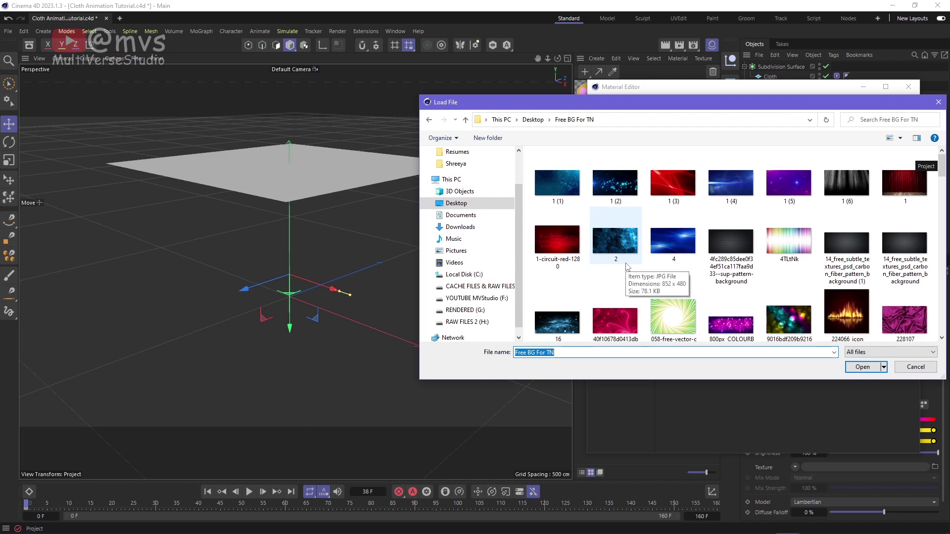
left_click(617, 258)
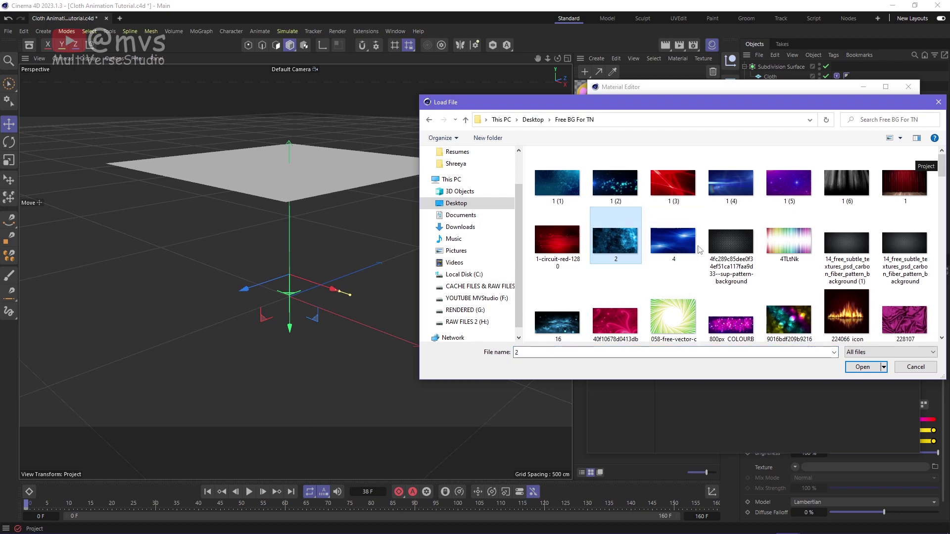
scroll(741, 264, "down", 2)
scroll(741, 264, "down", 3)
left_click(728, 231)
scroll(761, 251, "down", 1)
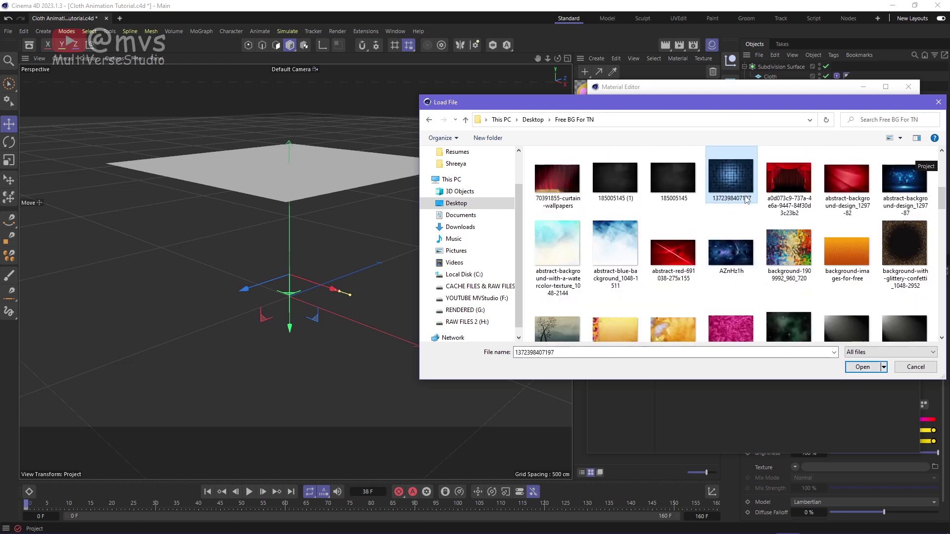
left_click(862, 367)
left_click(505, 316)
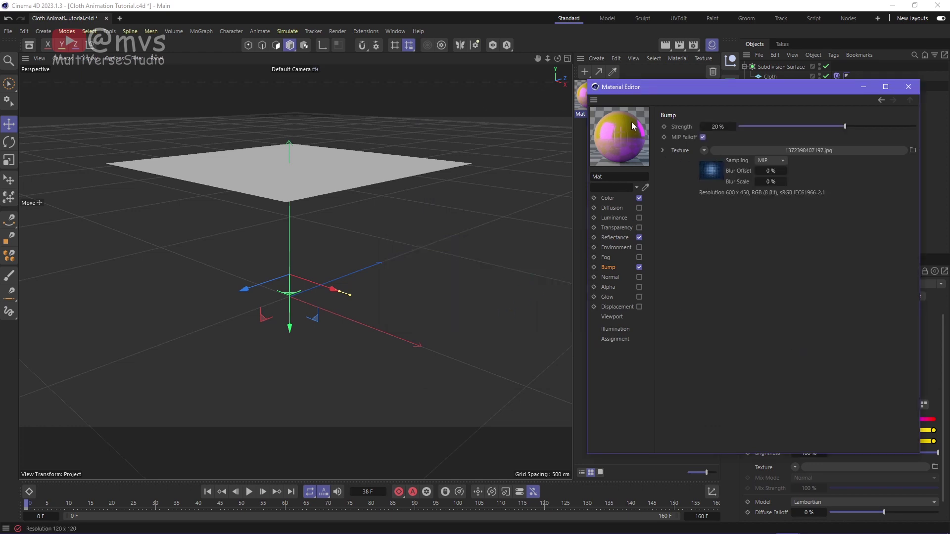
Raise the bump strength to 19% and apply Mat to the Cloth object.
left_click(848, 127)
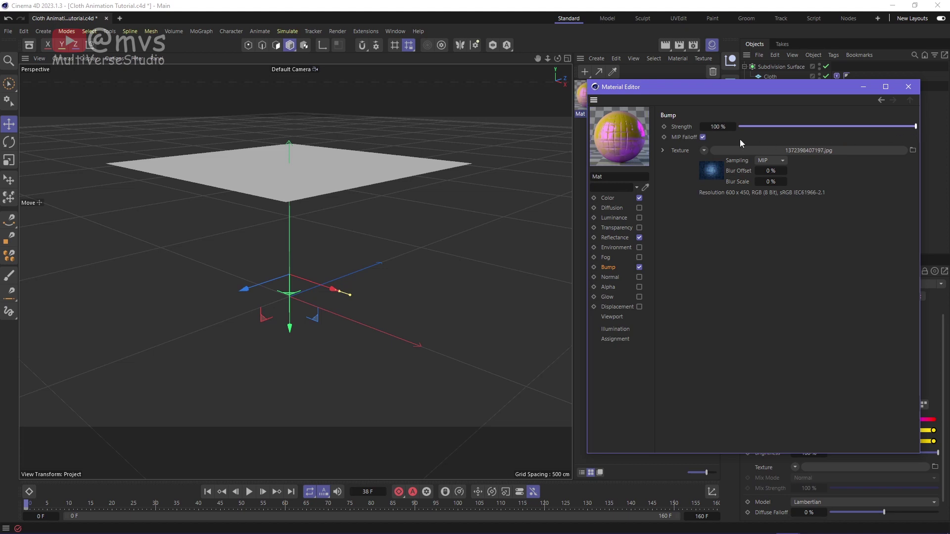
left_click(582, 101)
left_click_drag(419, 129, 320, 176)
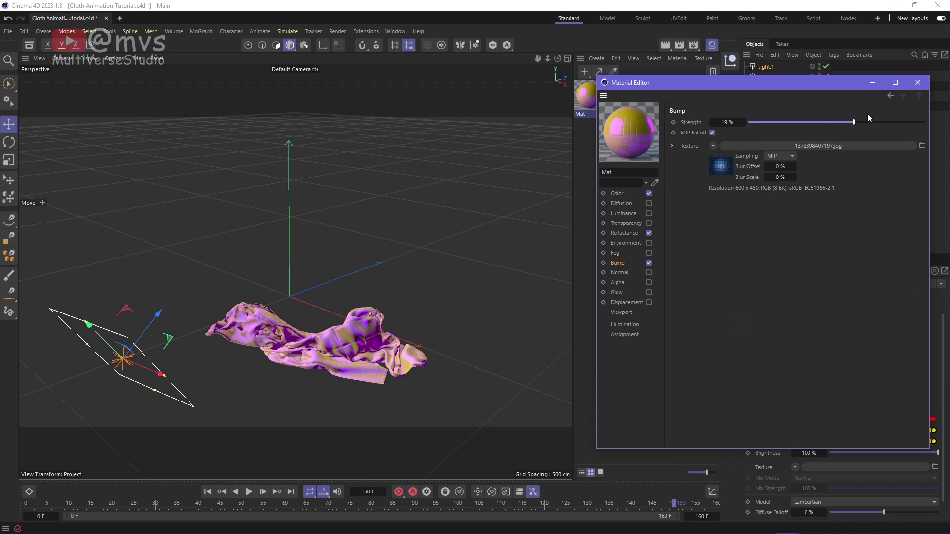
left_click(916, 89)
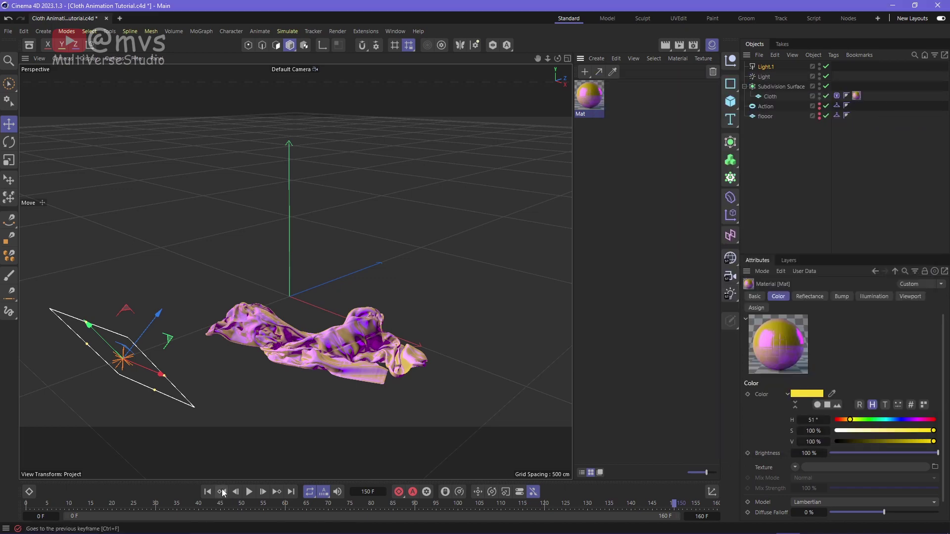
Change Mat's colour to soft purple (H 266°, S 49%) and close the Material Editor.
left_click_drag(775, 154, 834, 153)
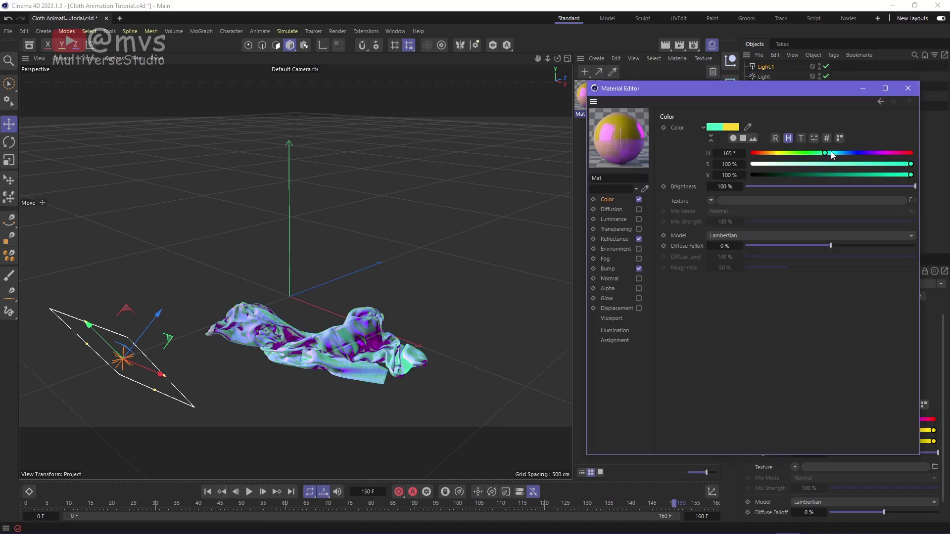
left_click_drag(835, 155, 869, 153)
left_click_drag(911, 164, 829, 163)
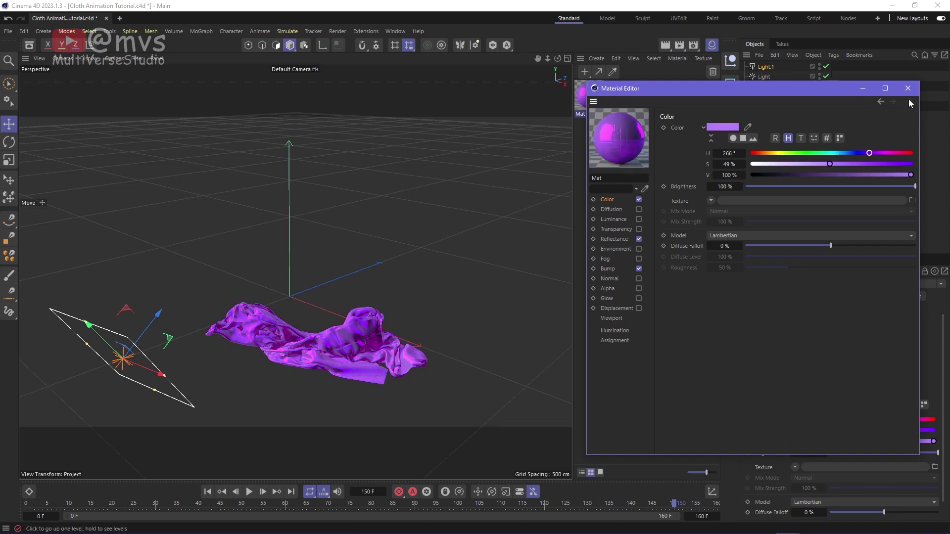
left_click(908, 88)
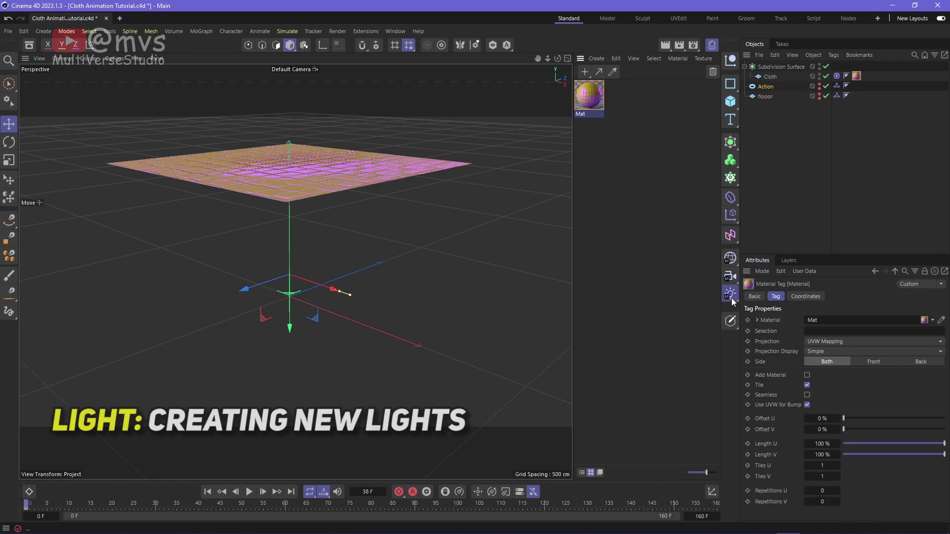
Add a basic light and raise it high above the cloth plane.
left_click(731, 295)
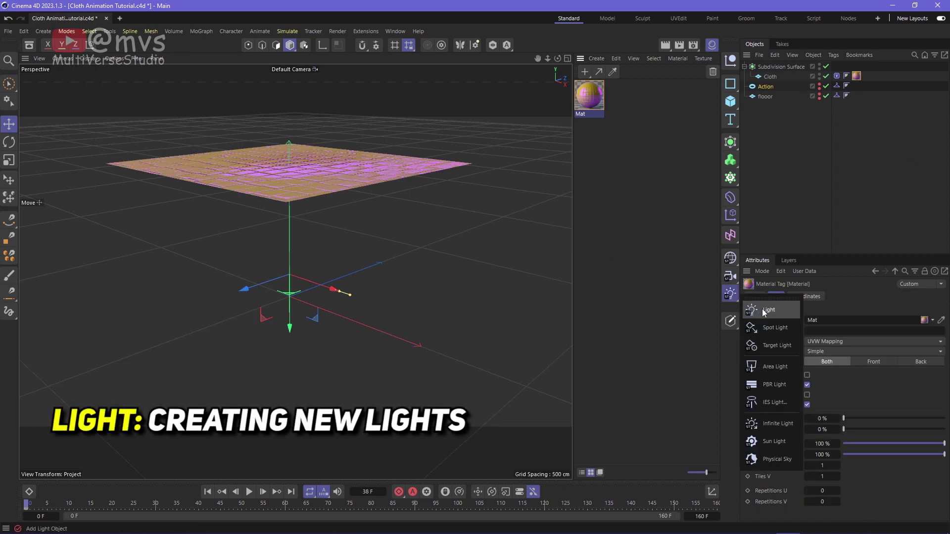
left_click(765, 309)
left_click_drag(289, 240, 291, 72)
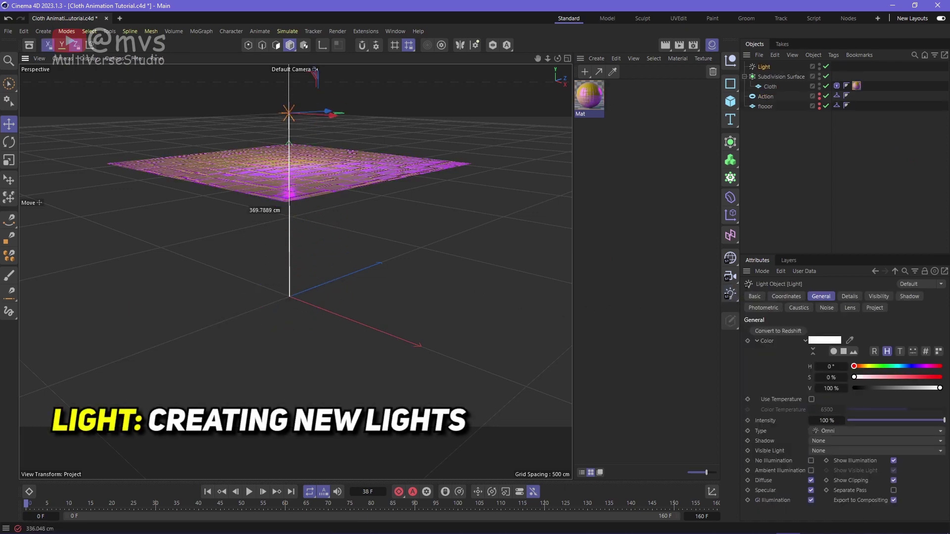
Add an area light, move it left of the origin, tilt it about 33°, and preview.
left_click(731, 294)
left_click(751, 370)
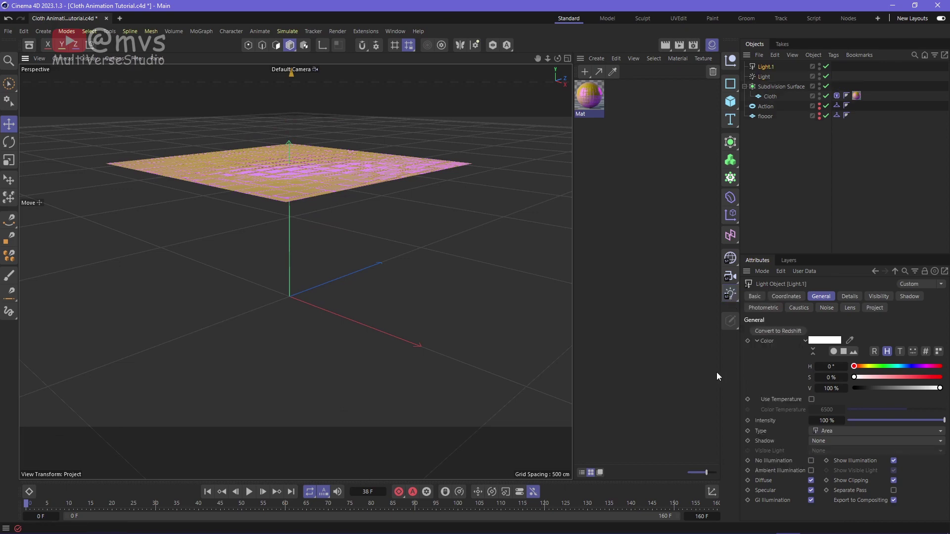
left_click_drag(333, 291, 138, 301)
key("r")
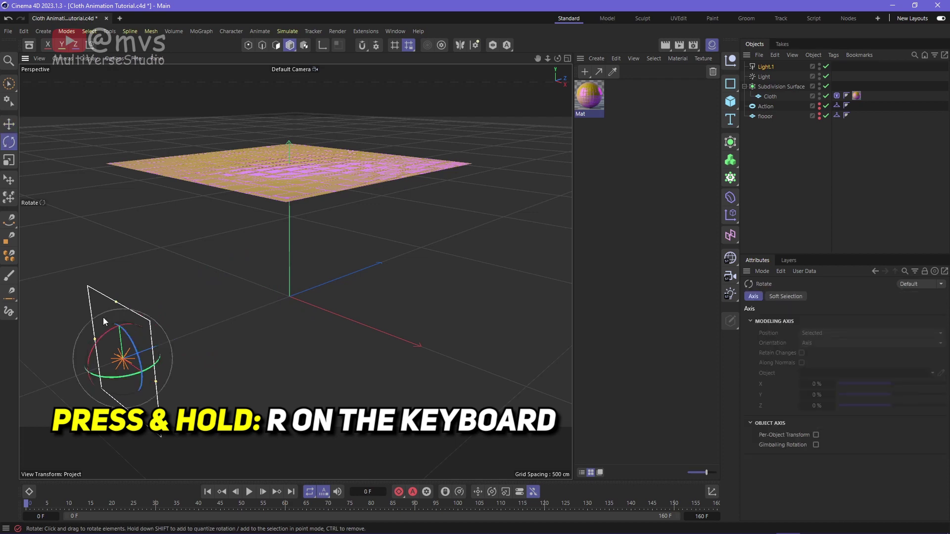
left_click_drag(99, 349, 101, 359)
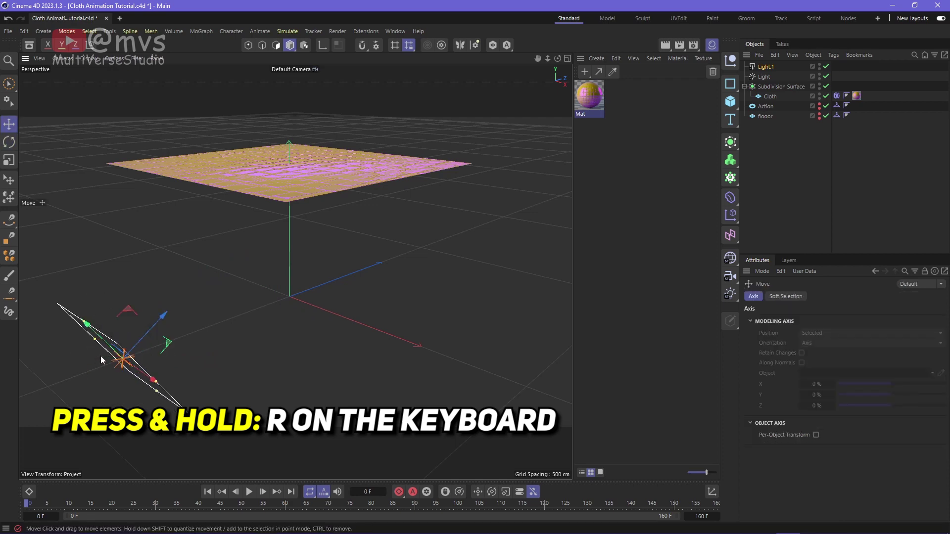
key("r")
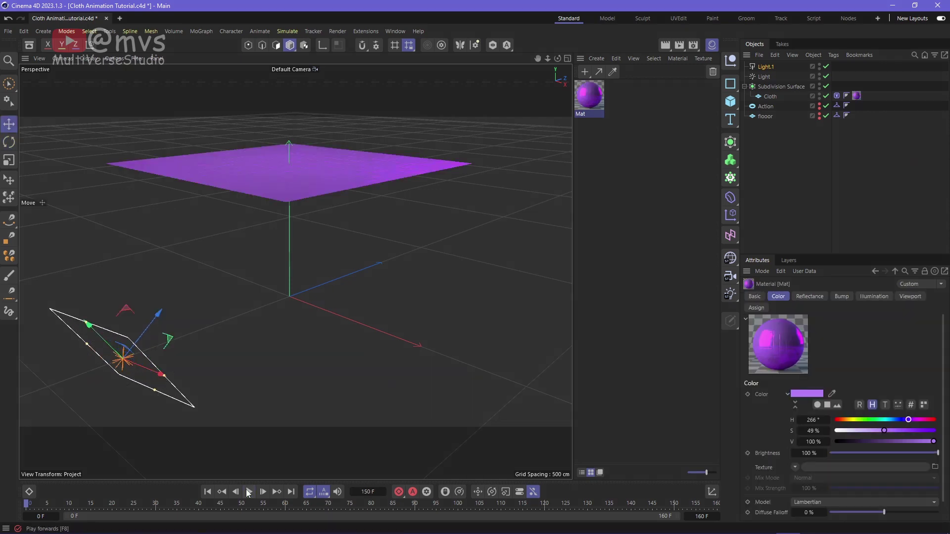
left_click(249, 491)
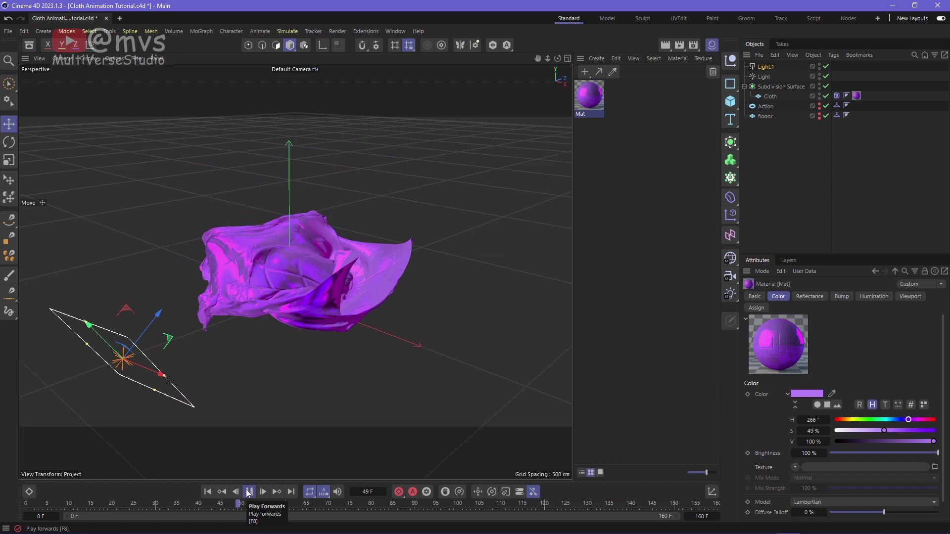
Delete the Action torus's R.Y rotation animation track and rewind to frame 0.
left_click(249, 492)
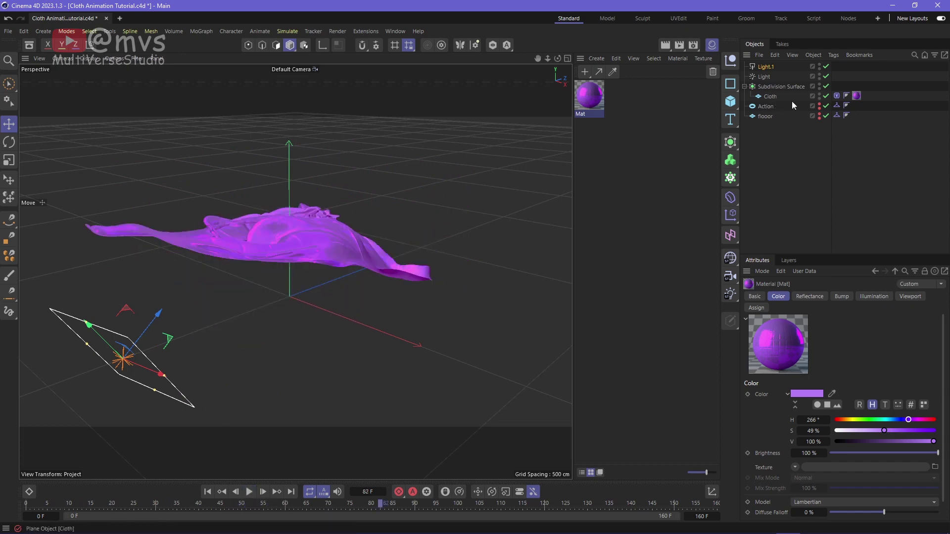
left_click(820, 106)
left_click(792, 297)
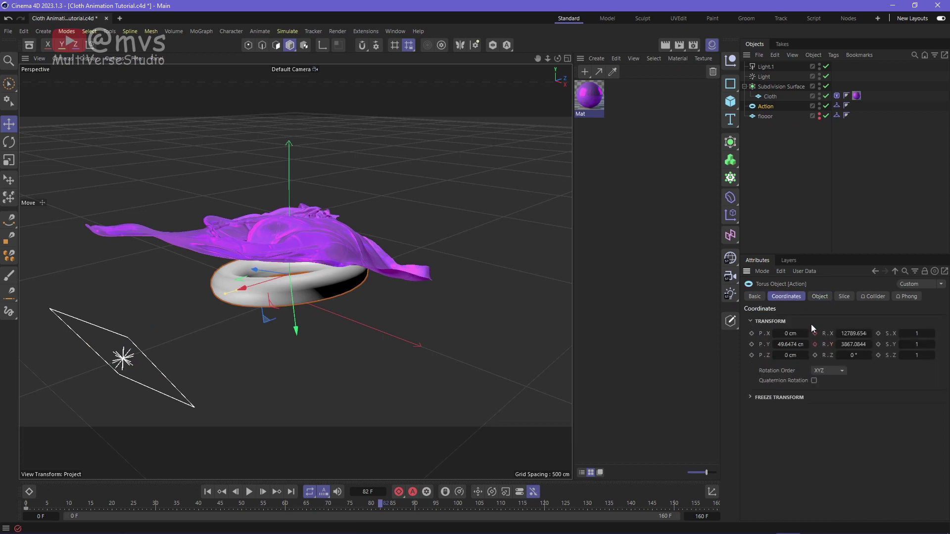
left_click(848, 344)
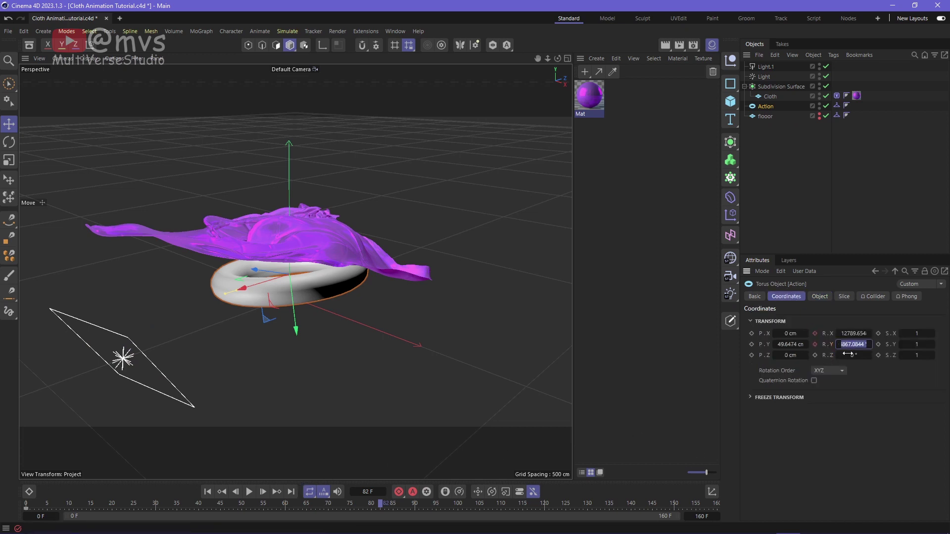
right_click(820, 347)
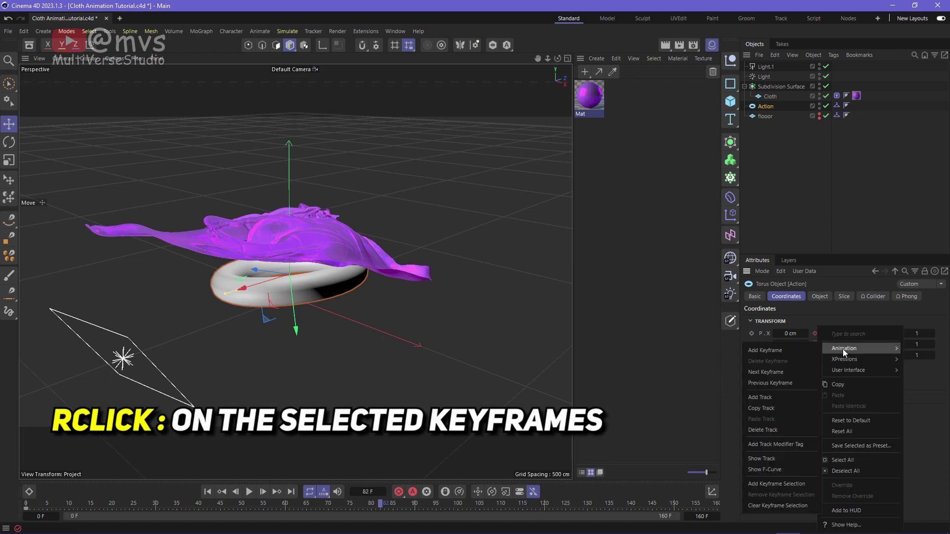
left_click(763, 431)
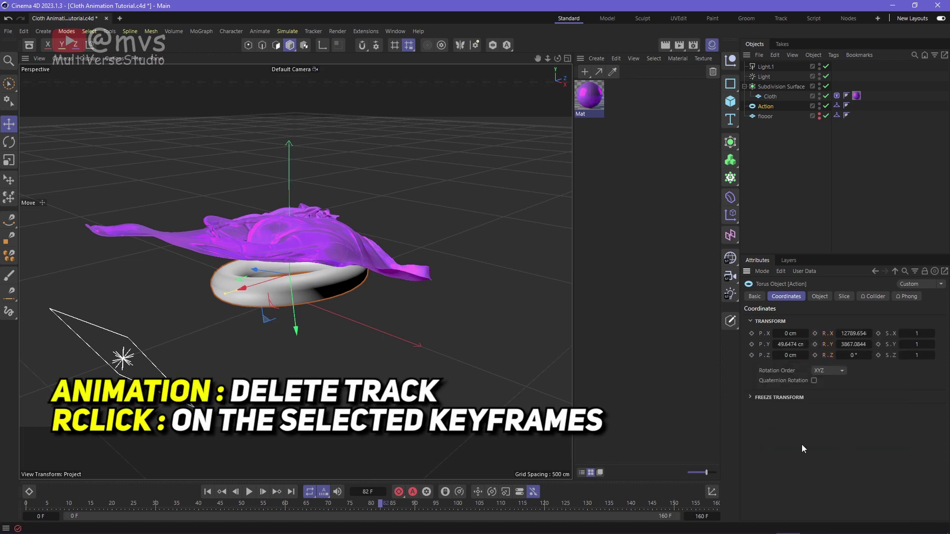
mouse_move(370, 506)
left_mouse_down()
mouse_move(28, 503)
mouse_move(274, 506)
left_mouse_up()
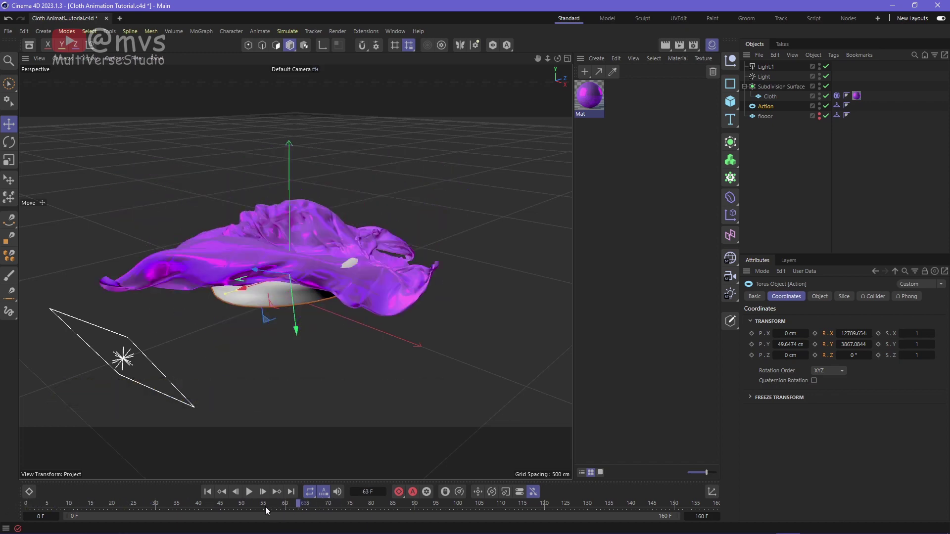
left_click_drag(274, 507, 25, 505)
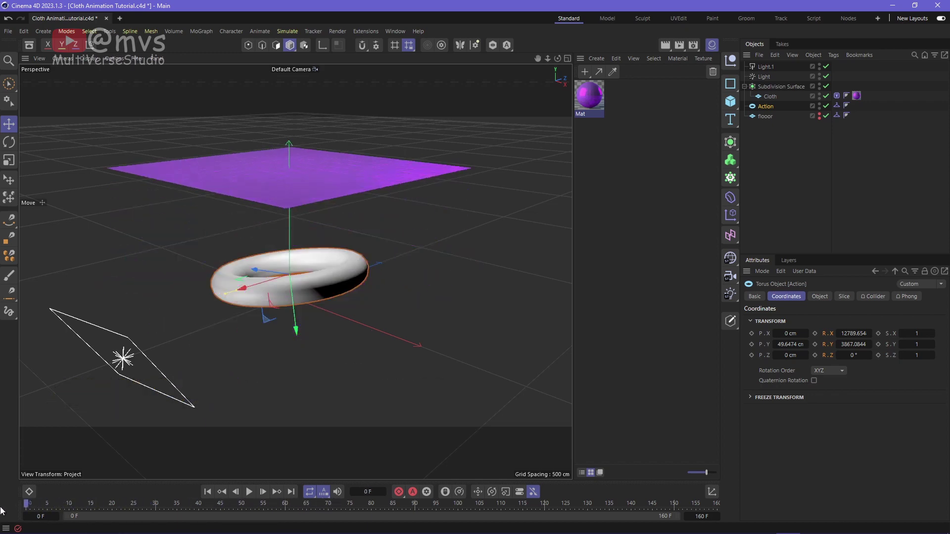
Clear the Cloth tag's scene cache, then select the Action torus and preview playback.
left_click(837, 97)
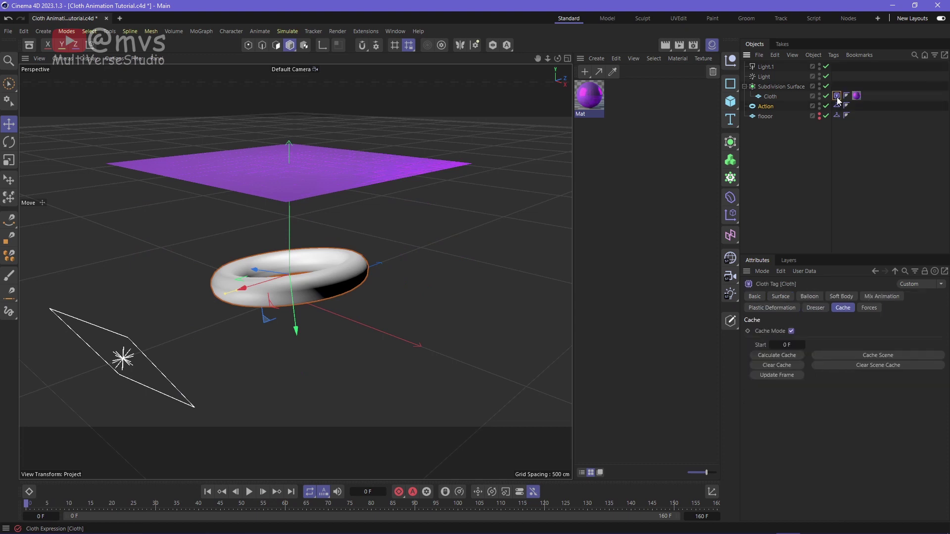
left_click(870, 367)
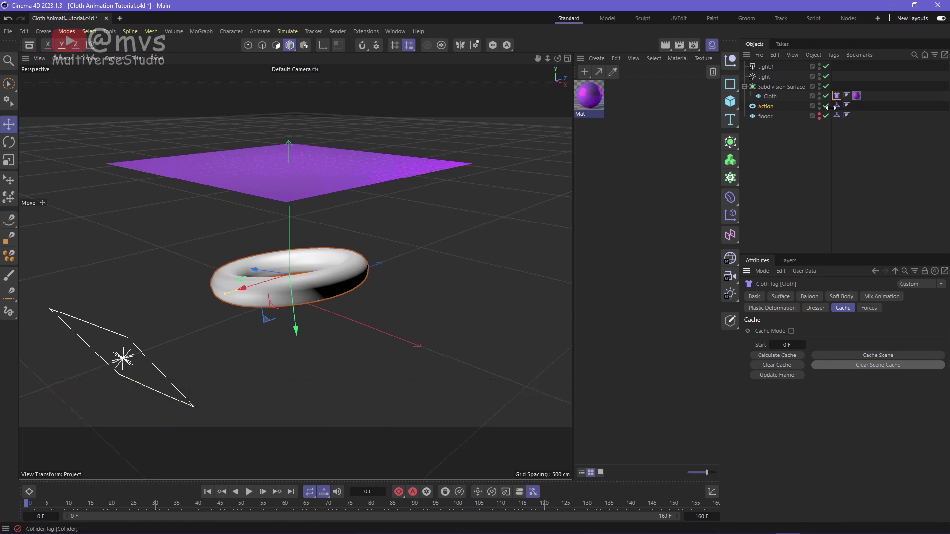
left_click(767, 108)
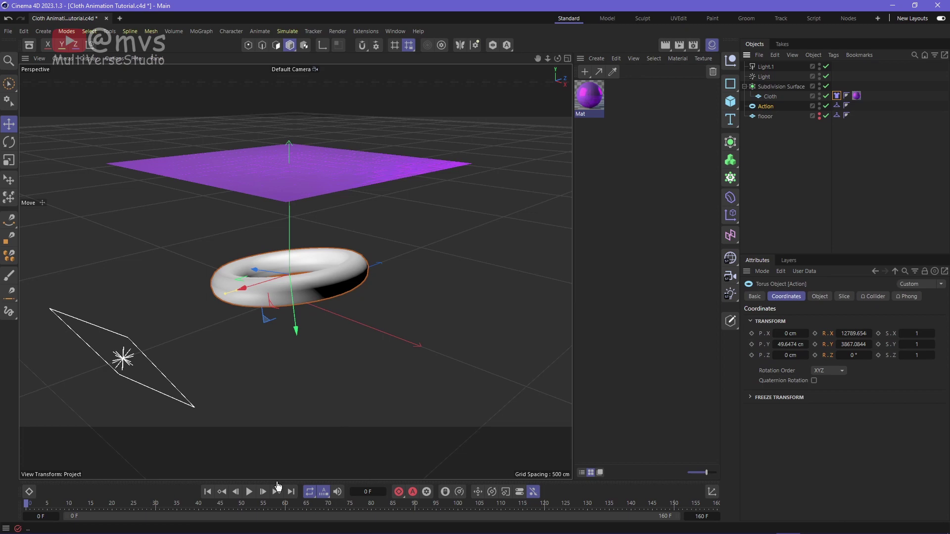
key("F8")
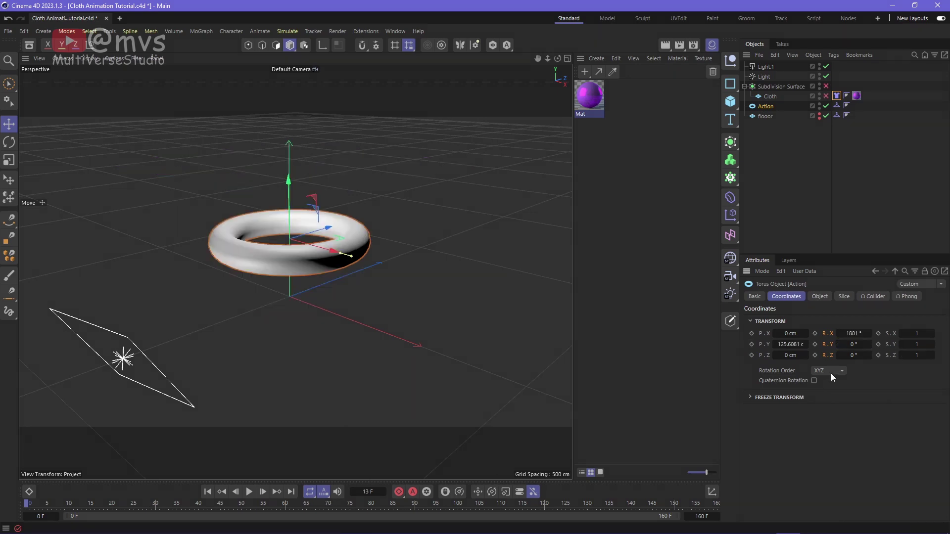
Enter a new R.X rotation for the Action torus and keyframe it at frame 0.
double_click(854, 333)
type("0")
key("Return")
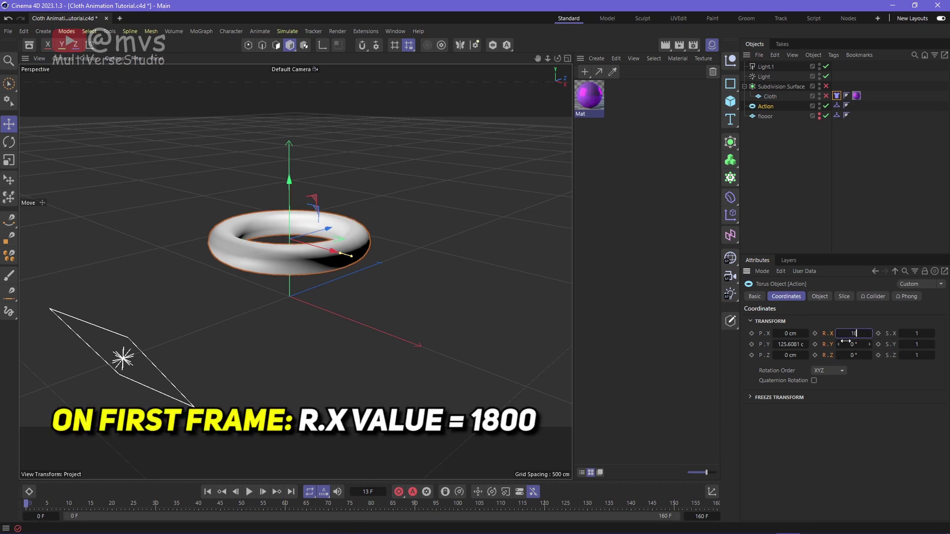
left_click(815, 334)
Keyframe the torus rotation at the last frame, preview the spin, and re-enable the cloth.
left_click(287, 494)
type("0")
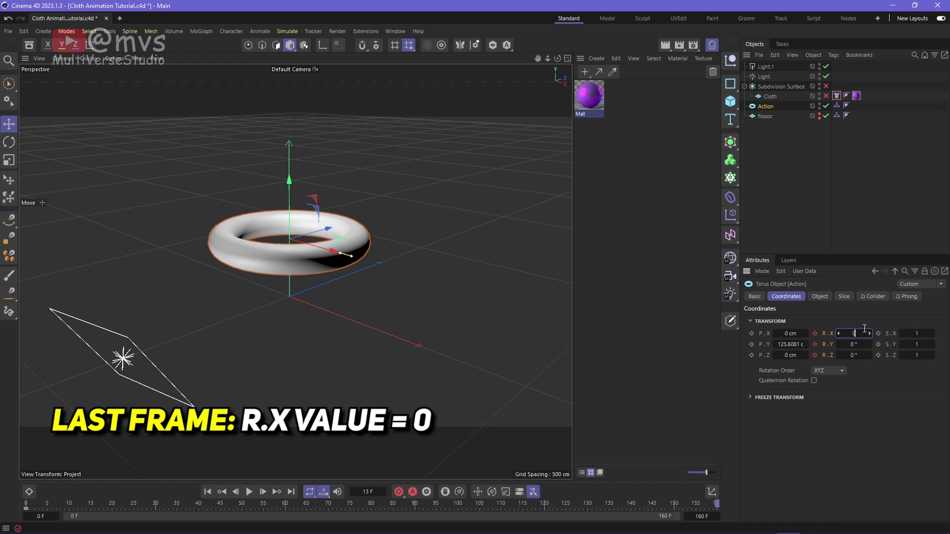
left_click(814, 334)
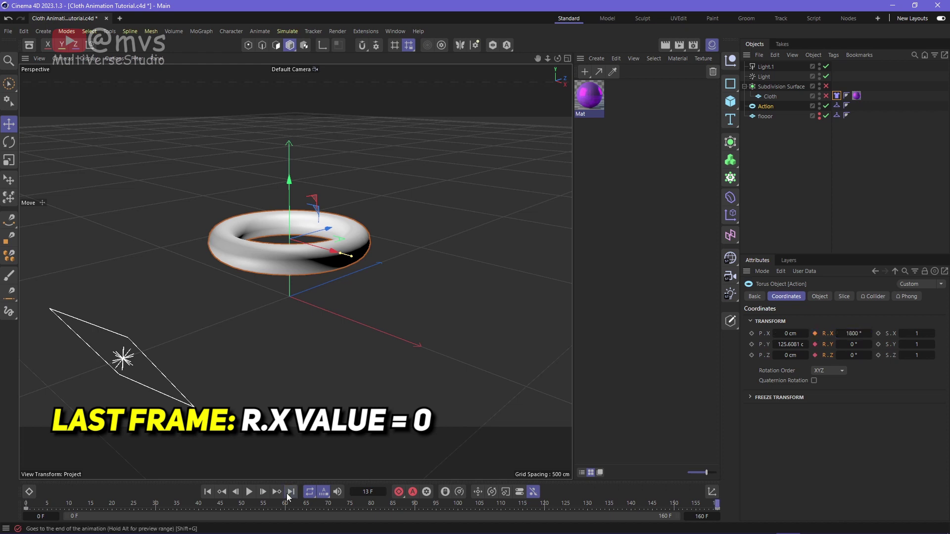
left_click(854, 343)
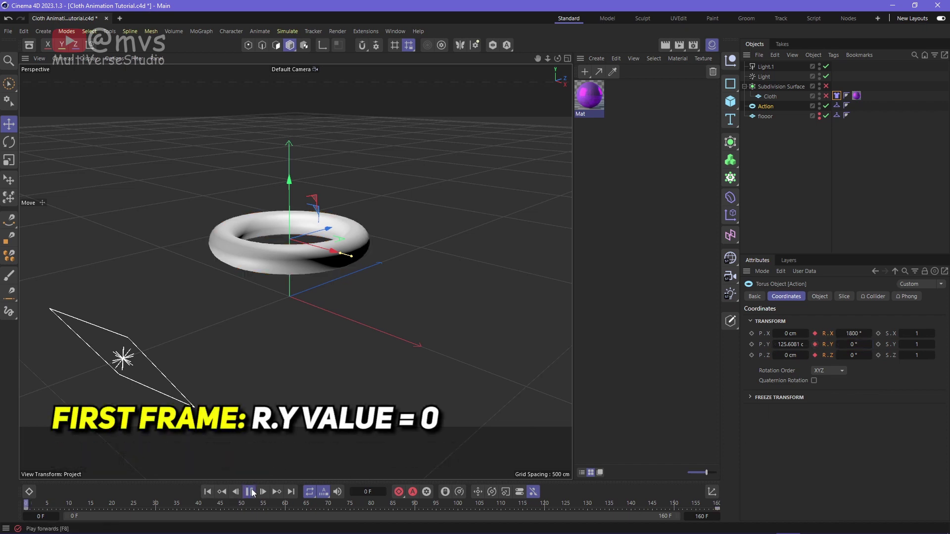
left_click(252, 492)
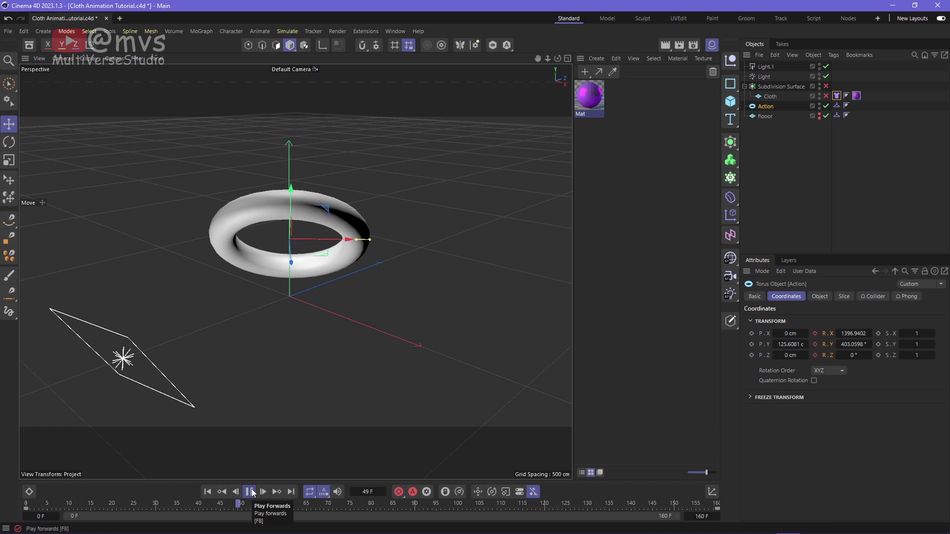
left_click(252, 492)
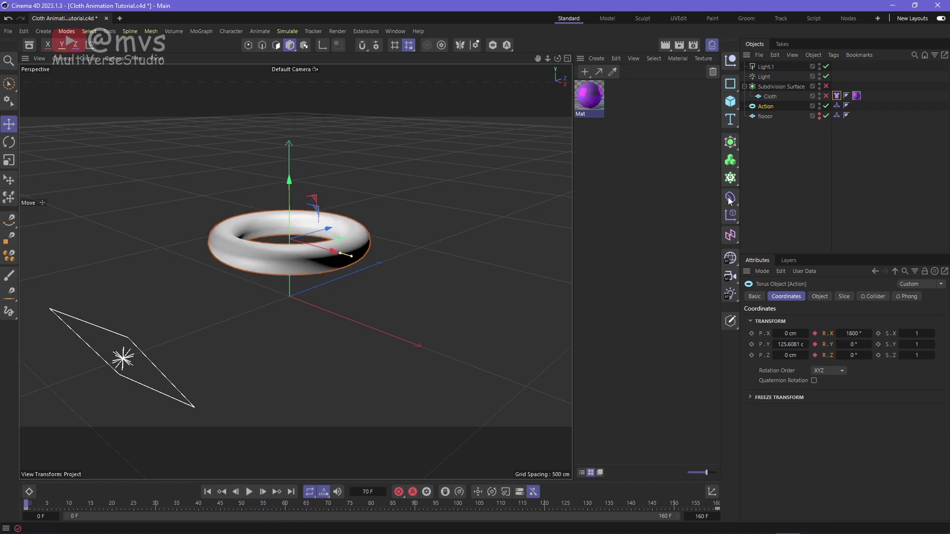
left_click(827, 86)
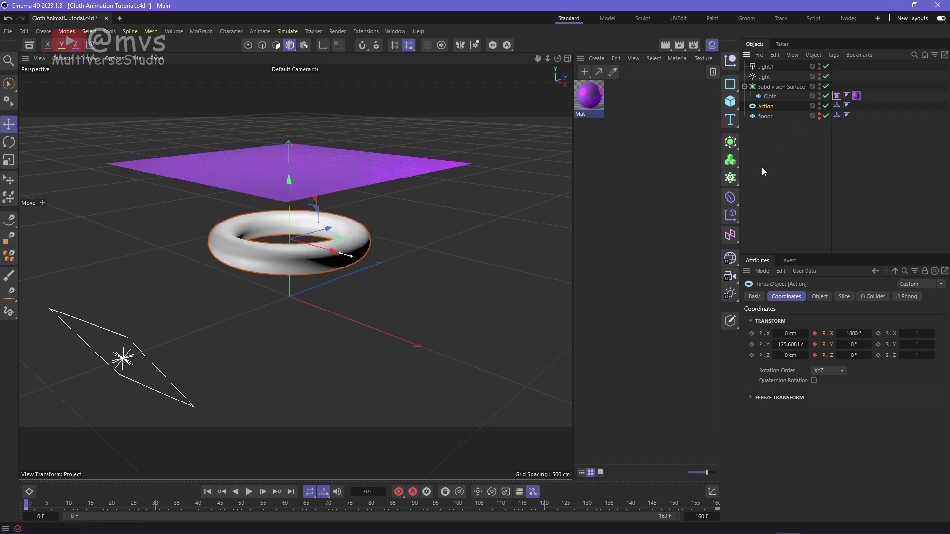
Re-cache the Cloth tag's simulation for the whole scene with the spinning torus.
left_click(837, 96)
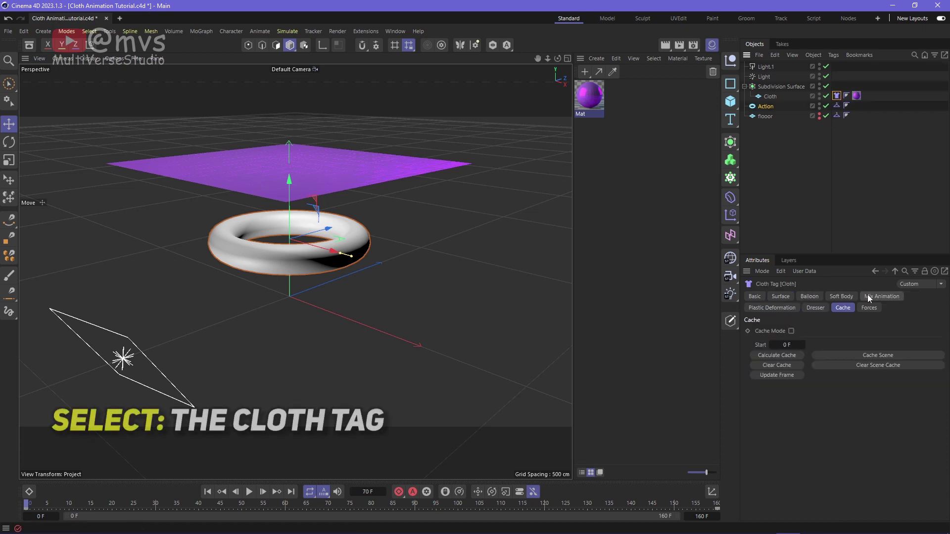
left_click(868, 356)
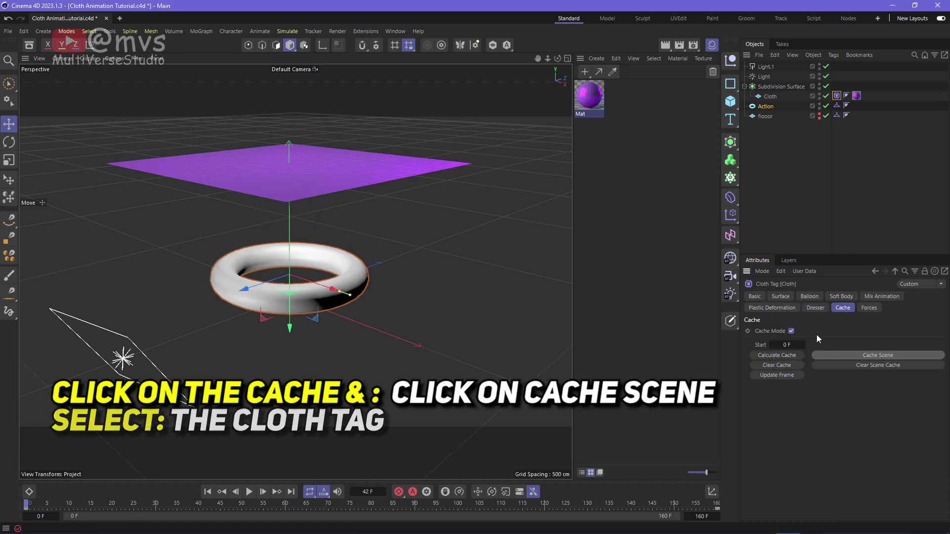